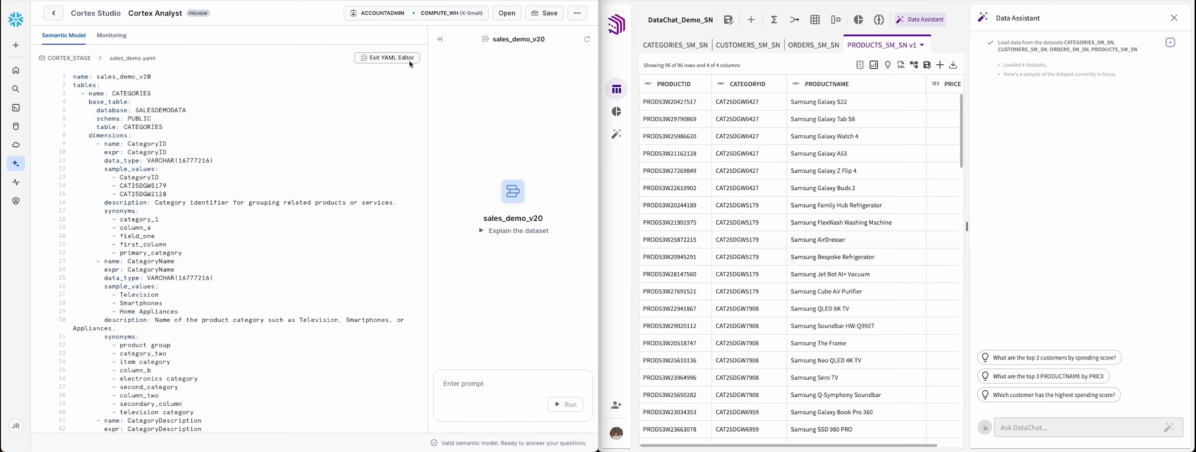
Step: Examine the sales_demo.yaml definition from the CATEGORIES table through the CUSTOMERS dimensions, including sample values, descriptions and synonyms
scroll(410, 75, "down", 6)
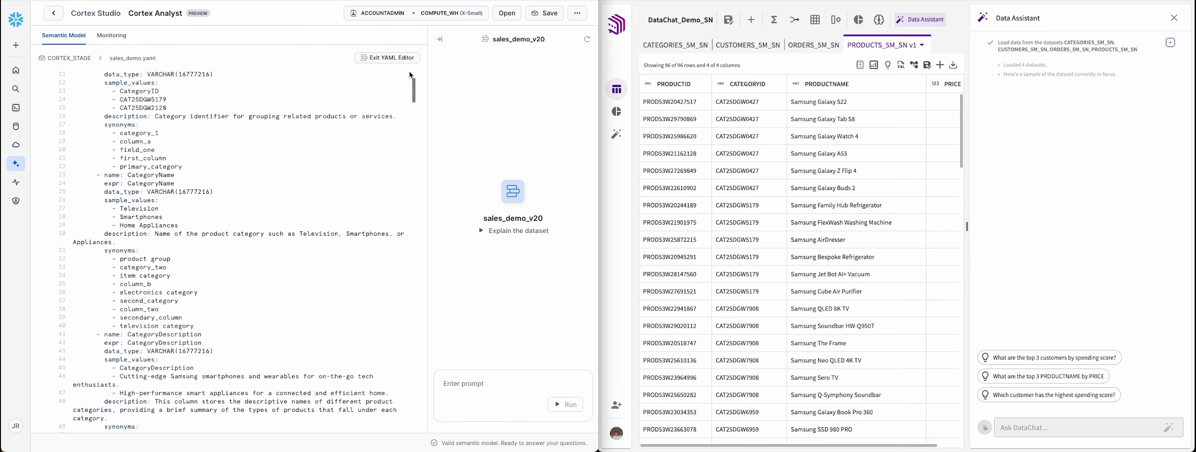
scroll(410, 76, "down", 5)
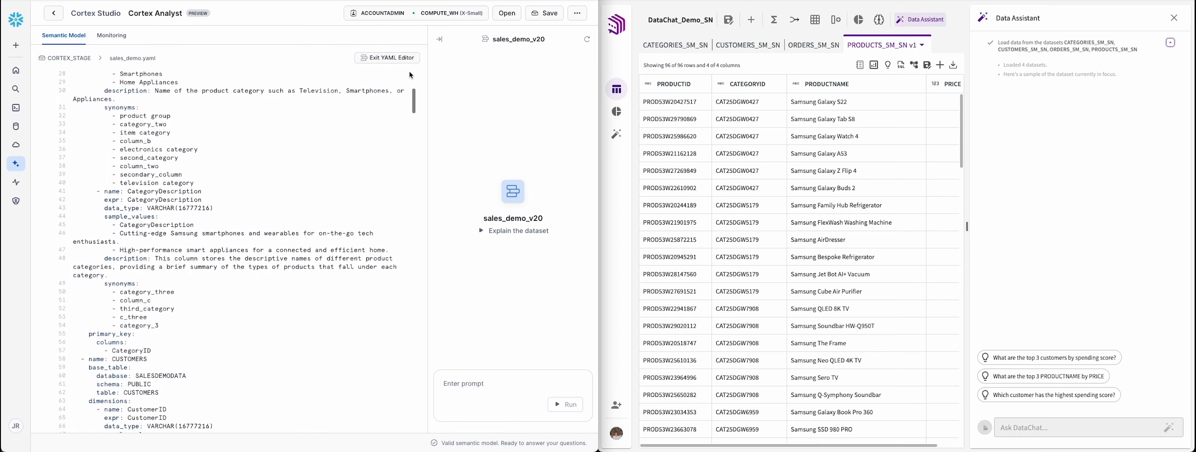
scroll(410, 75, "down", 5)
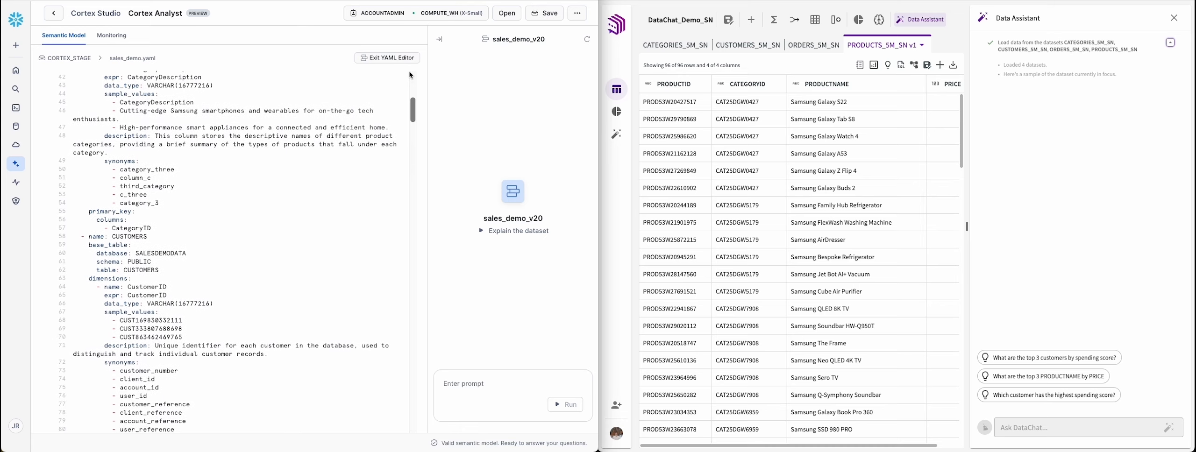
scroll(410, 76, "down", 5)
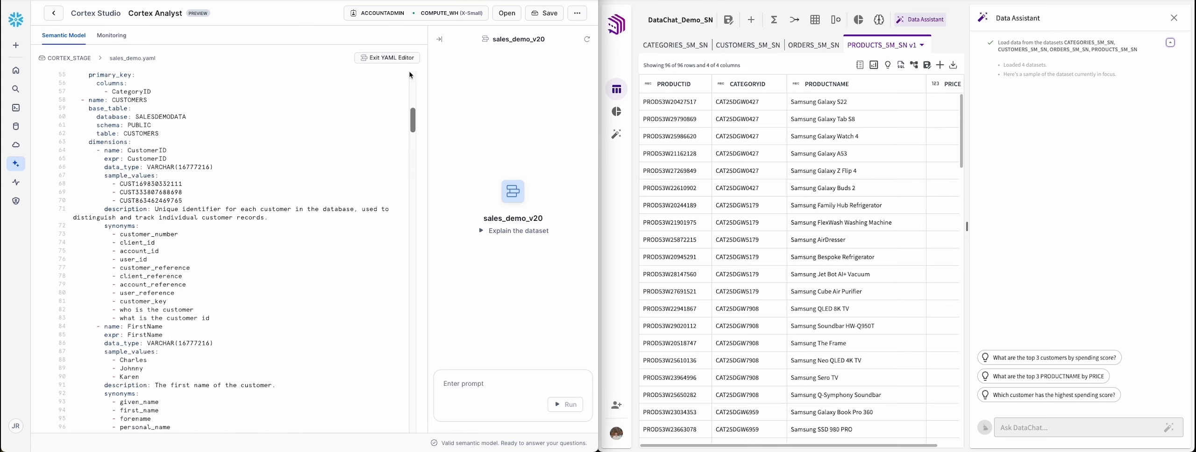
scroll(410, 76, "down", 5)
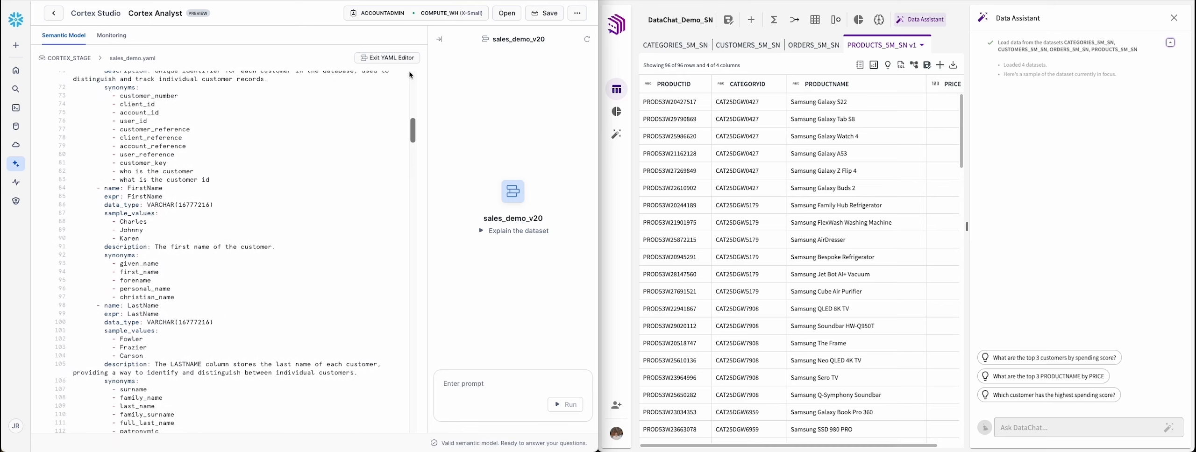
scroll(410, 75, "down", 5)
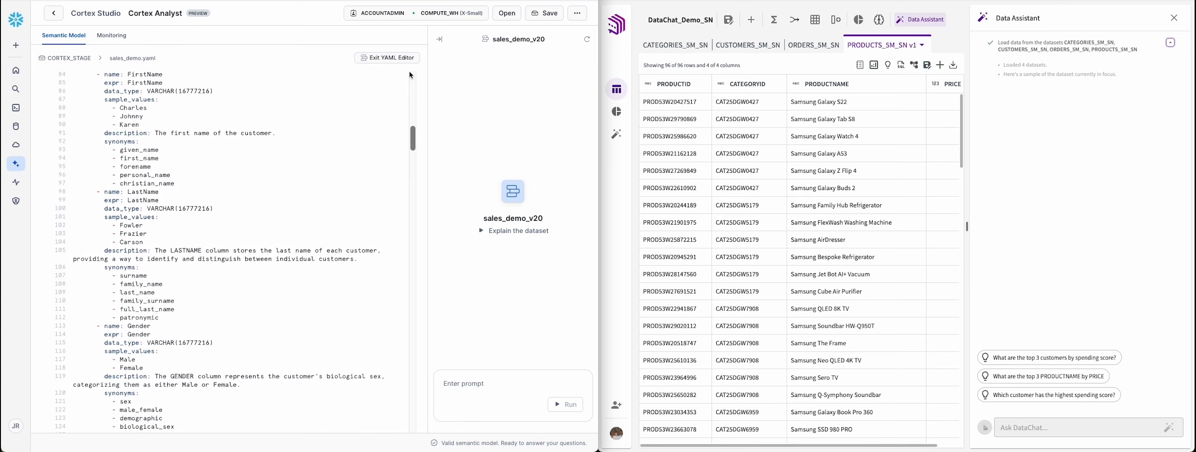
scroll(411, 75, "down", 5)
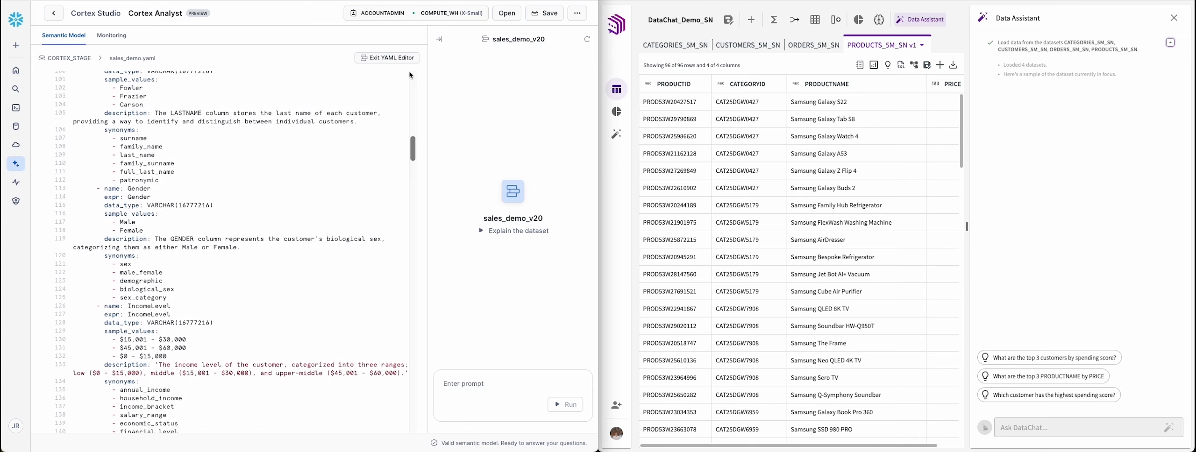
scroll(411, 75, "down", 5)
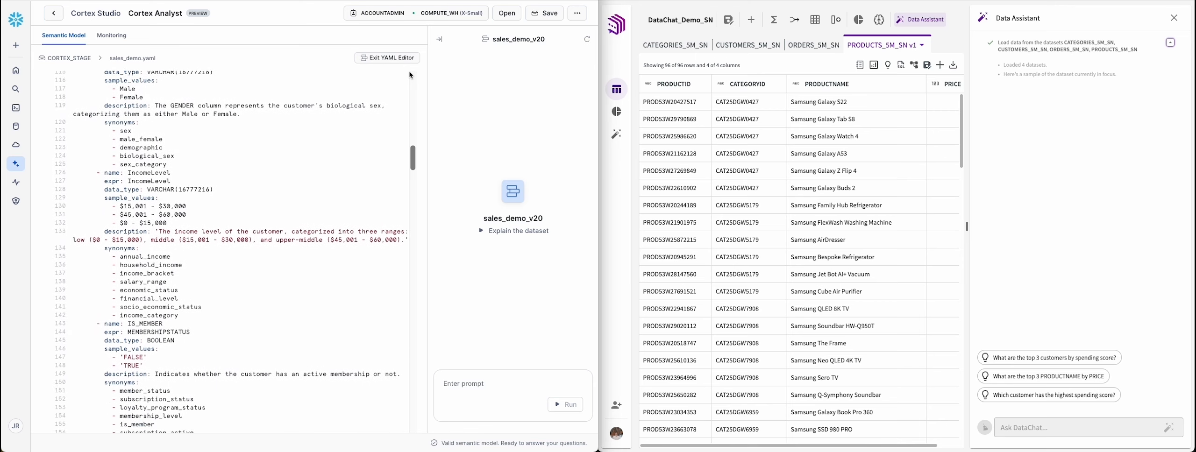
scroll(410, 76, "down", 1)
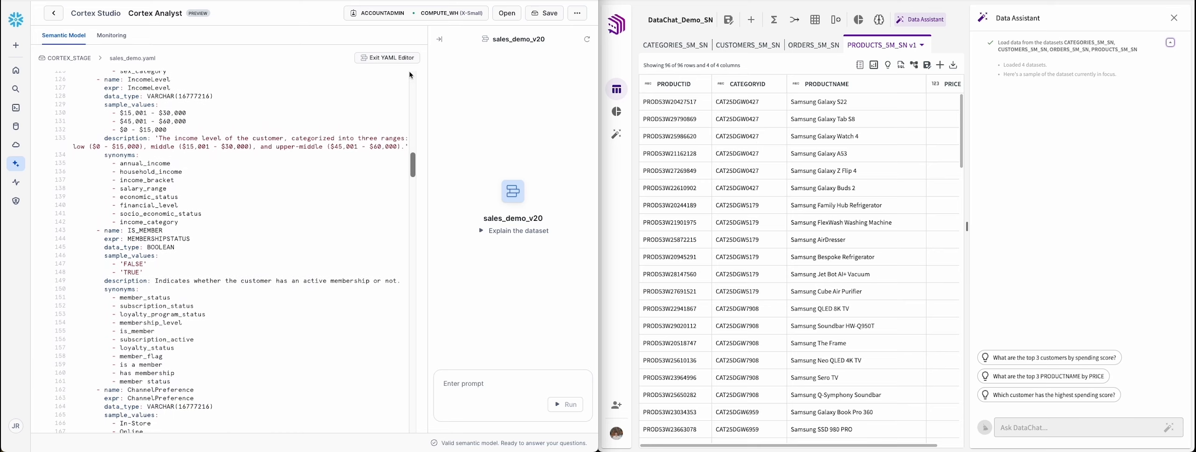
Step: Leave the YAML editor and review the semantic model's relationships, verified query and logical tables
left_click(397, 59)
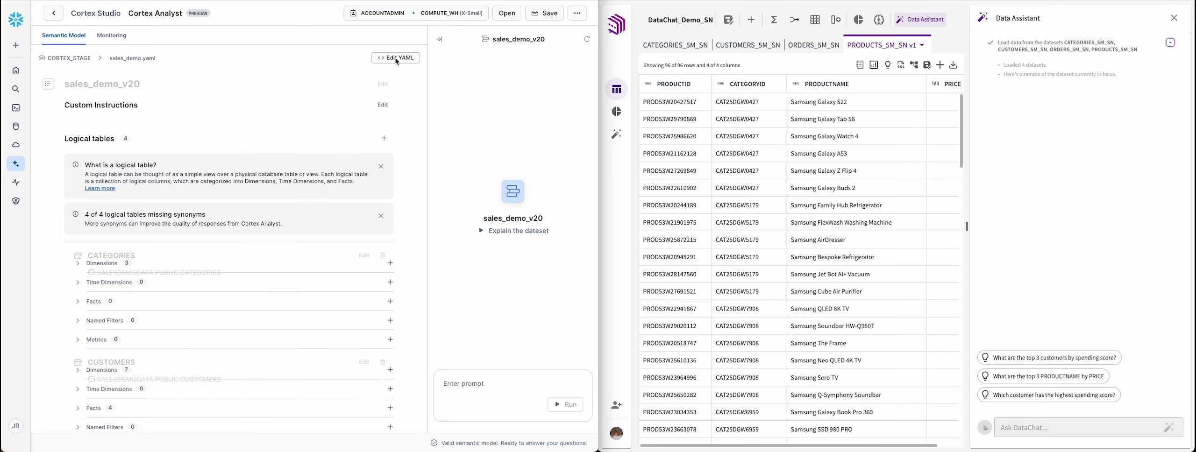
scroll(396, 89, "down", 2)
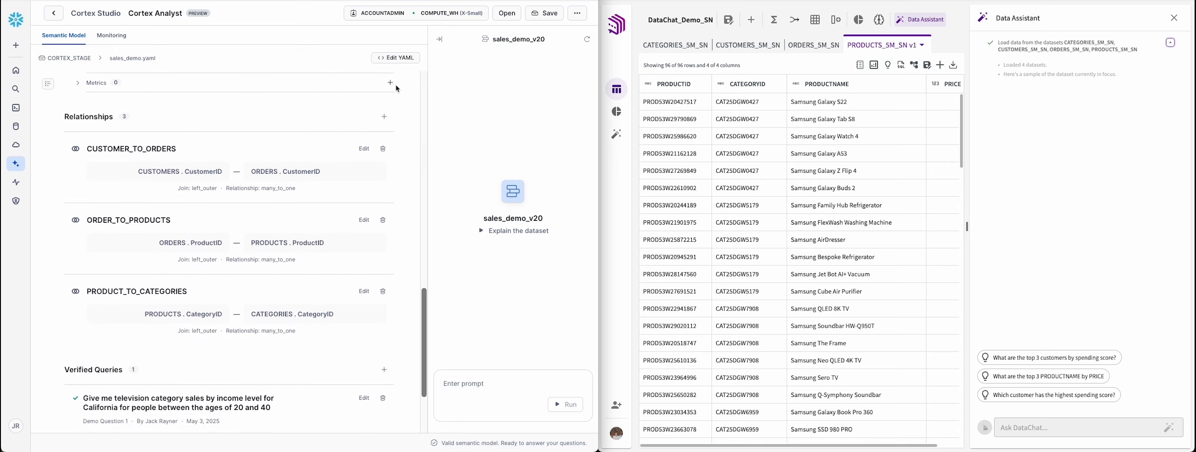
scroll(396, 88, "down", 2)
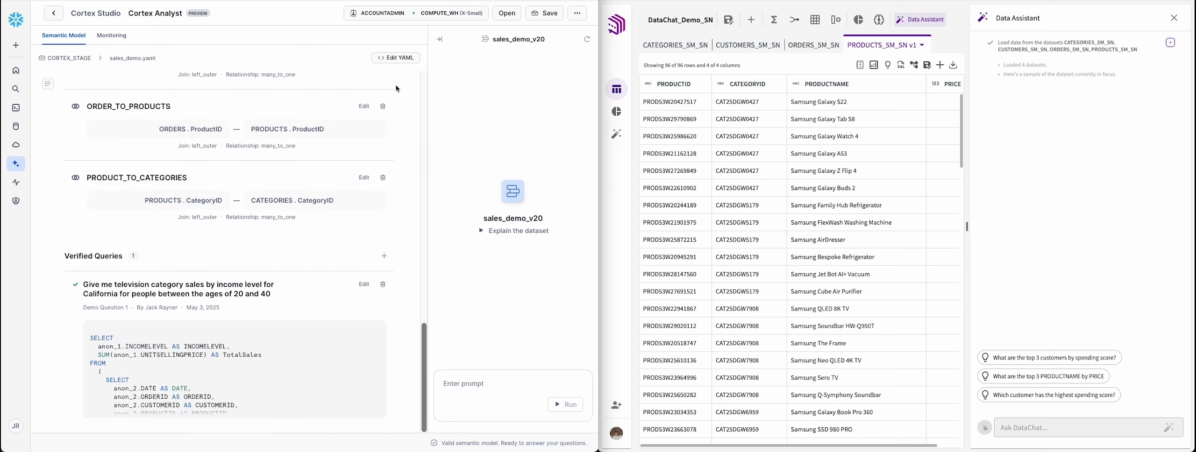
scroll(397, 89, "up", 3)
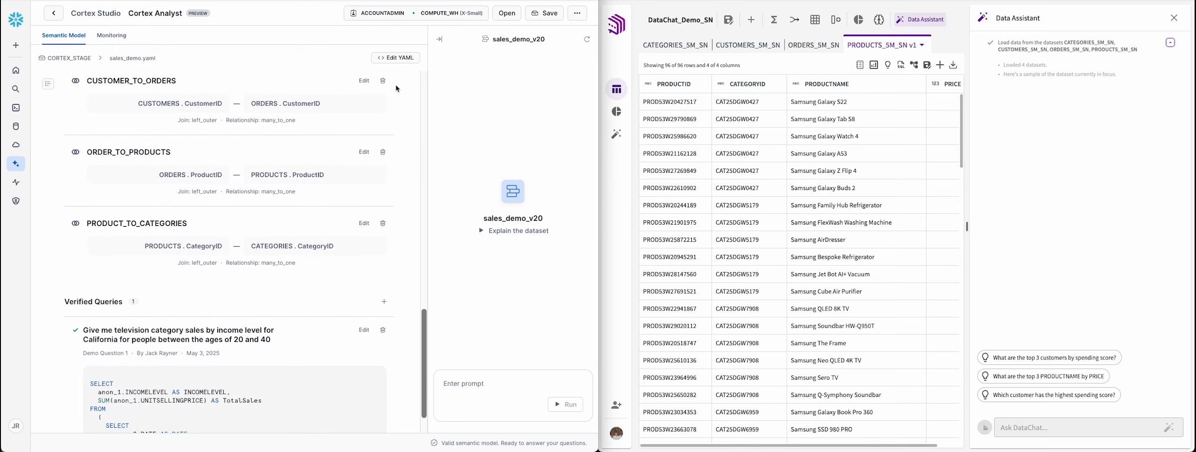
scroll(396, 89, "up", 3)
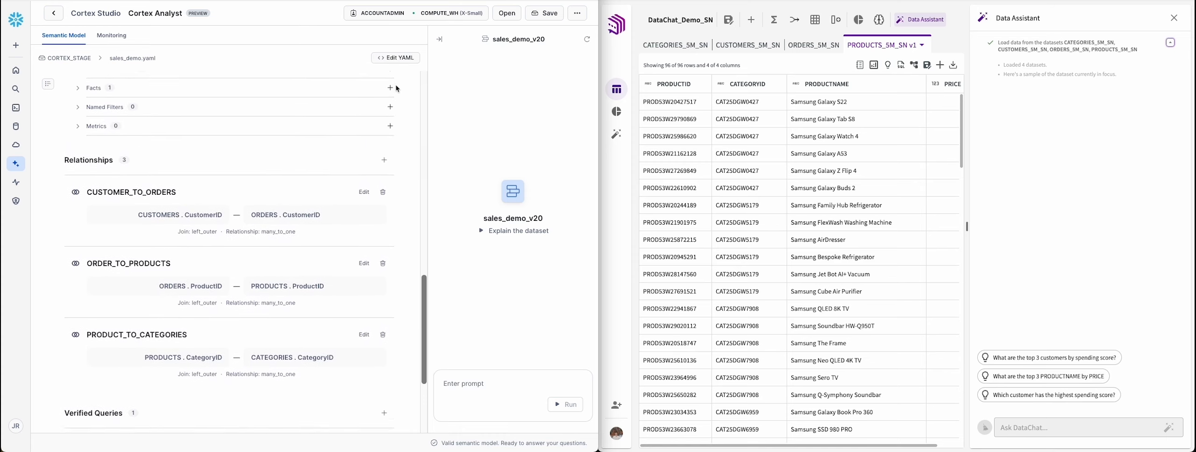
scroll(396, 89, "up", 3)
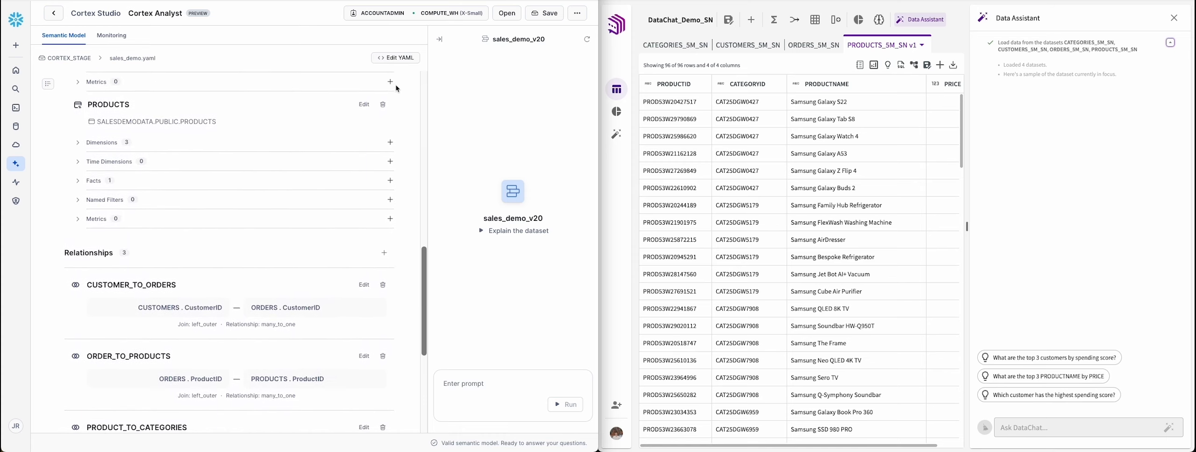
scroll(396, 89, "up", 4)
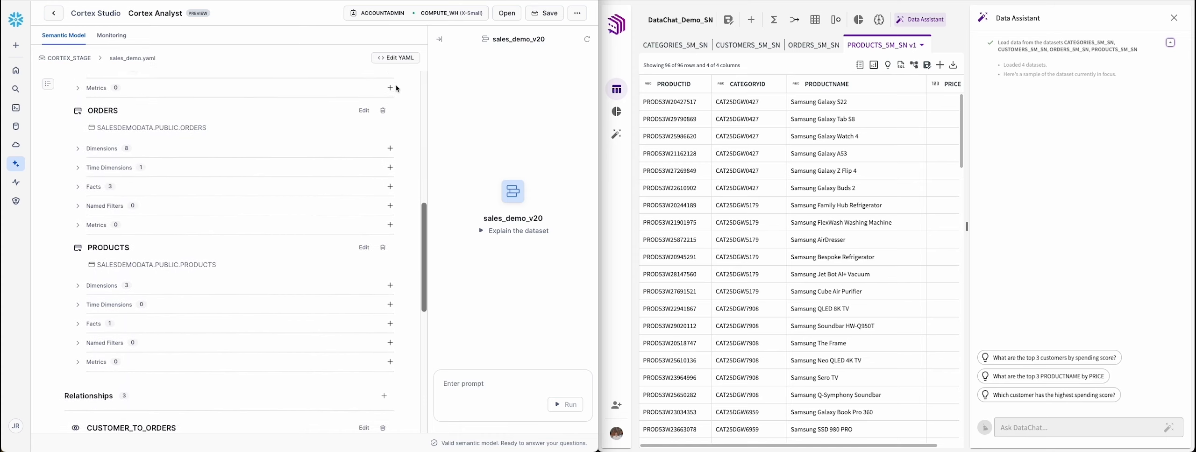
scroll(397, 89, "up", 3)
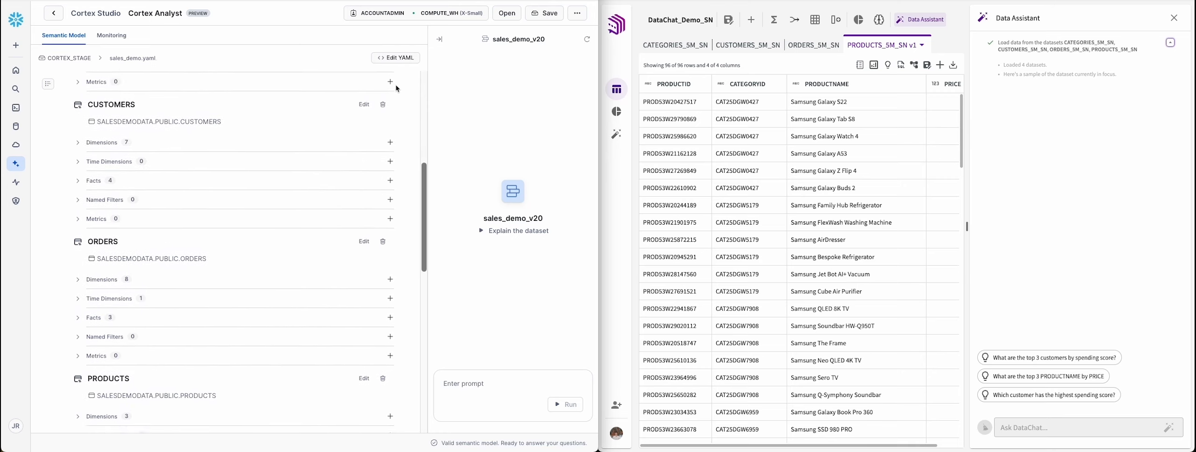
scroll(396, 88, "up", 2)
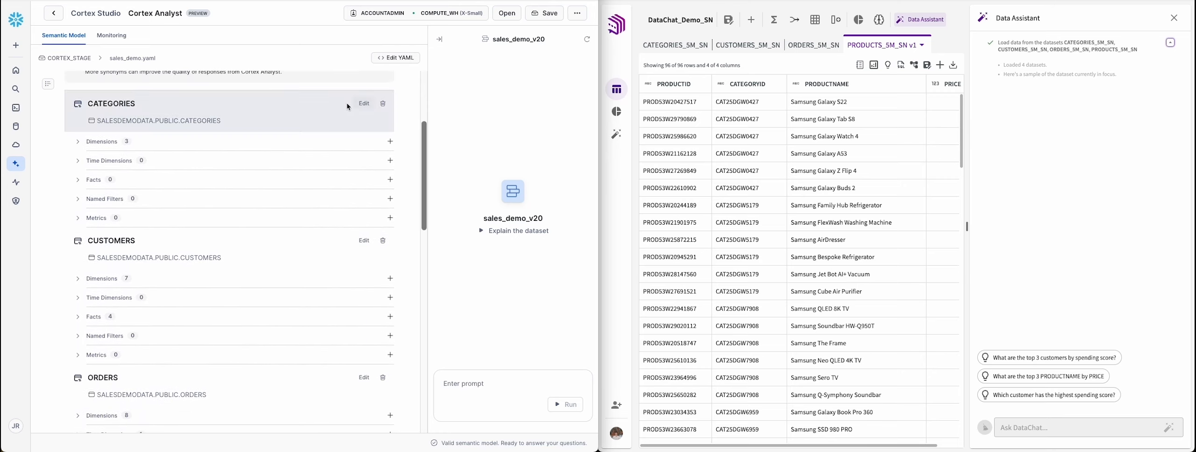
scroll(312, 116, "down", 3)
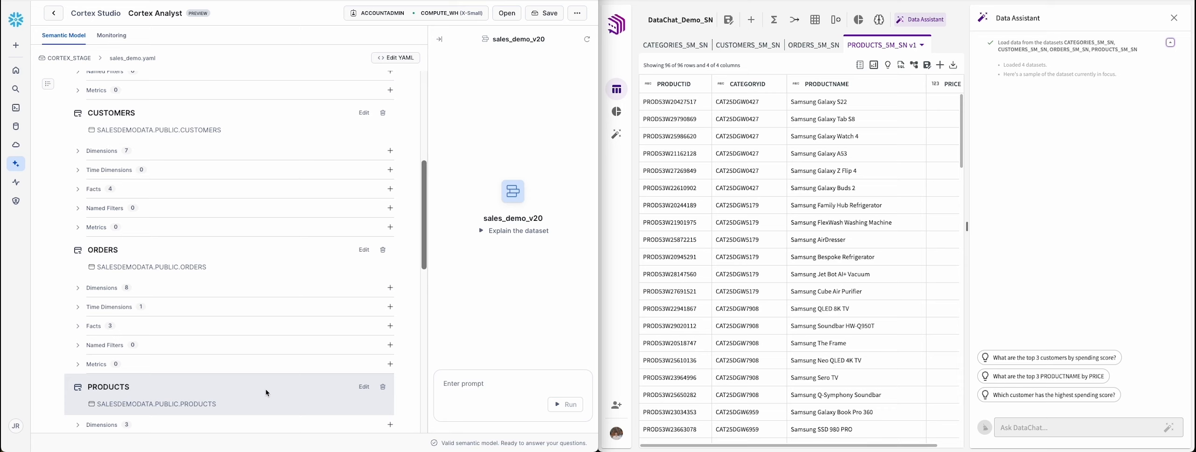
Step: Switch to DataChat, view the categories, customers, orders and products datasets in turn, and open the full-page assistant
left_click(689, 52)
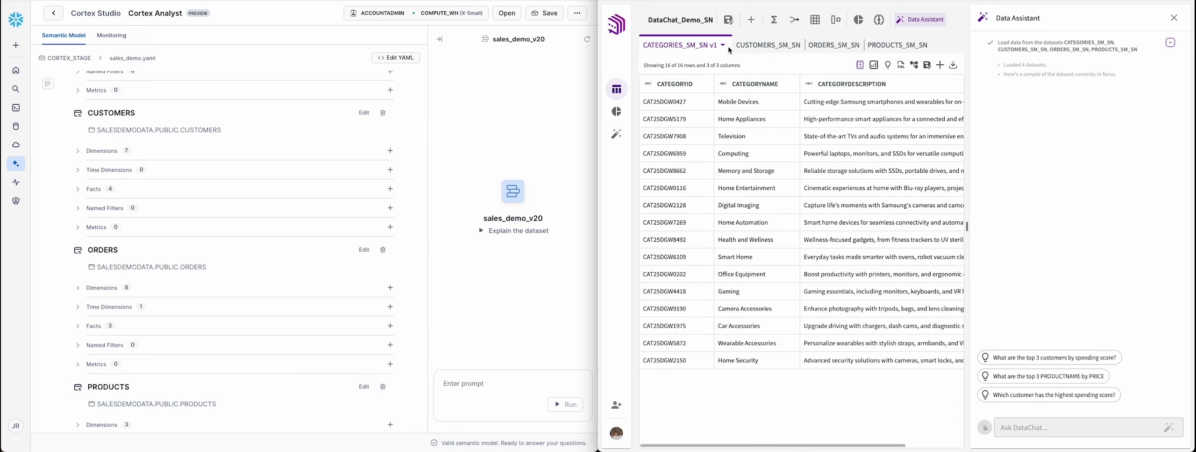
left_click(747, 46)
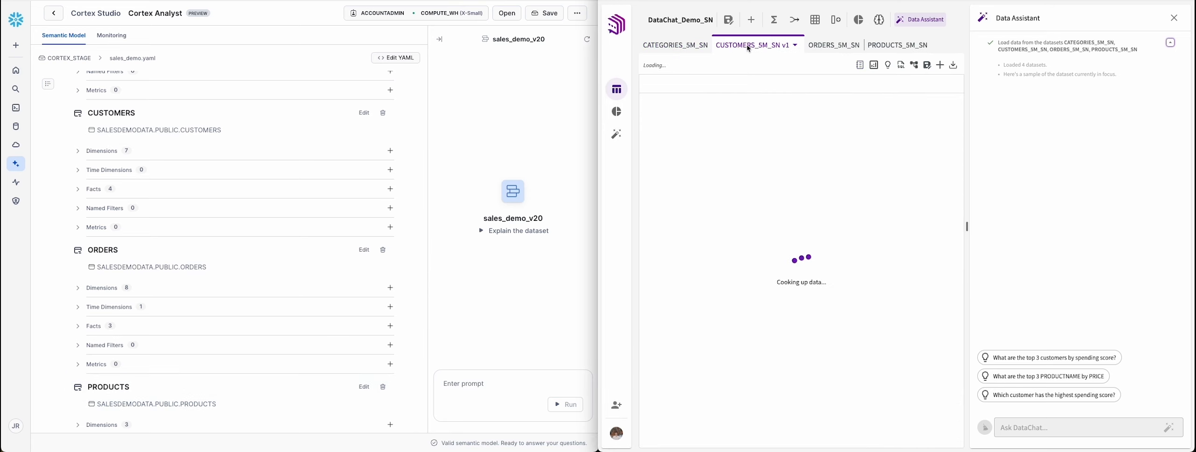
left_click(822, 47)
left_click(888, 47)
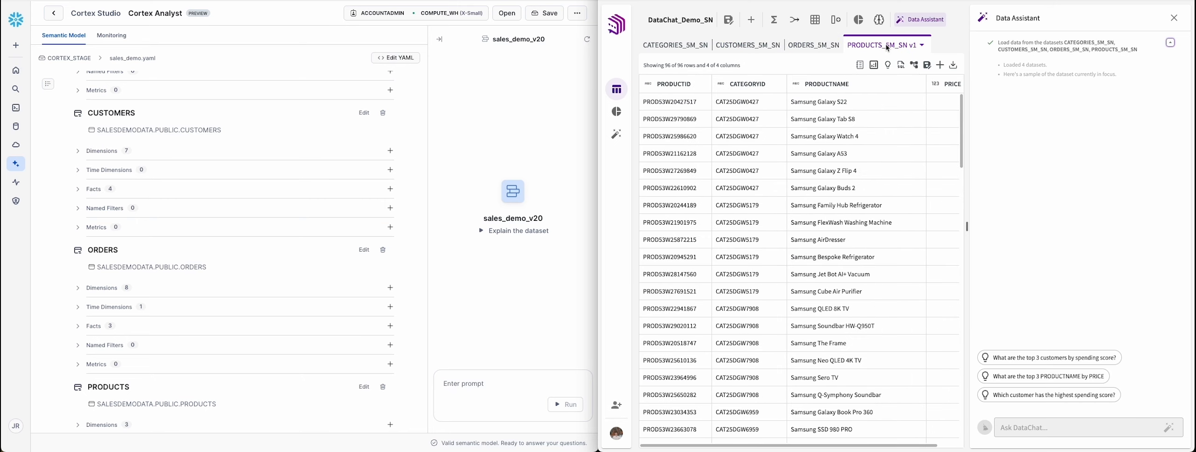
left_click(614, 140)
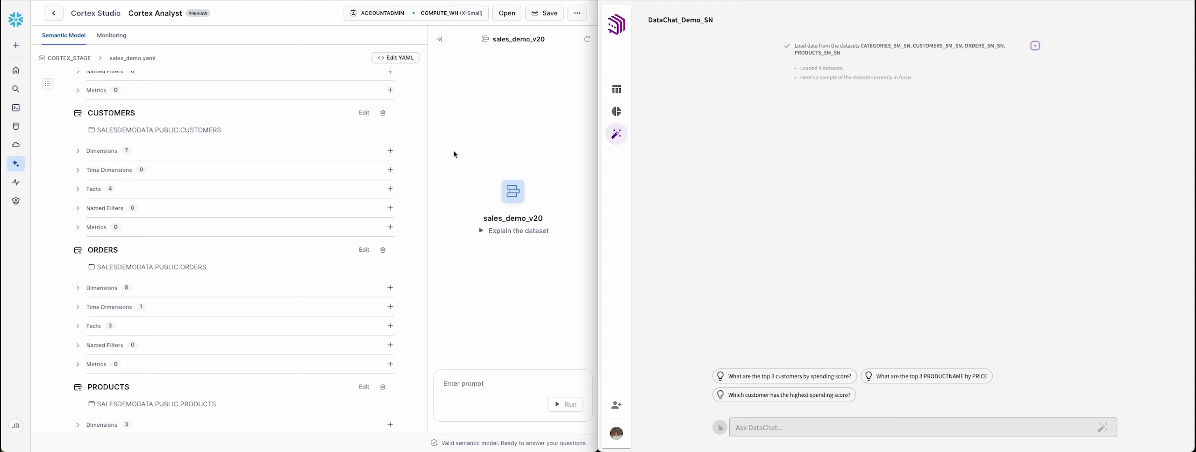
Step: Expand Cortex Analyst's chat and request a bar chart of total television category sales by income level for California for people between the ages of 20 and 40
left_click_drag(427, 154, 72, 165)
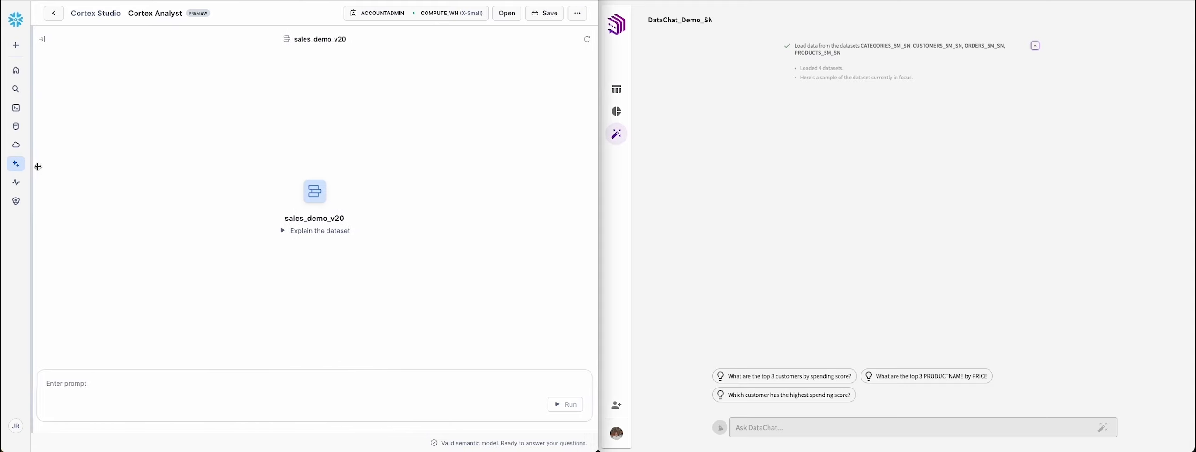
left_click(81, 384)
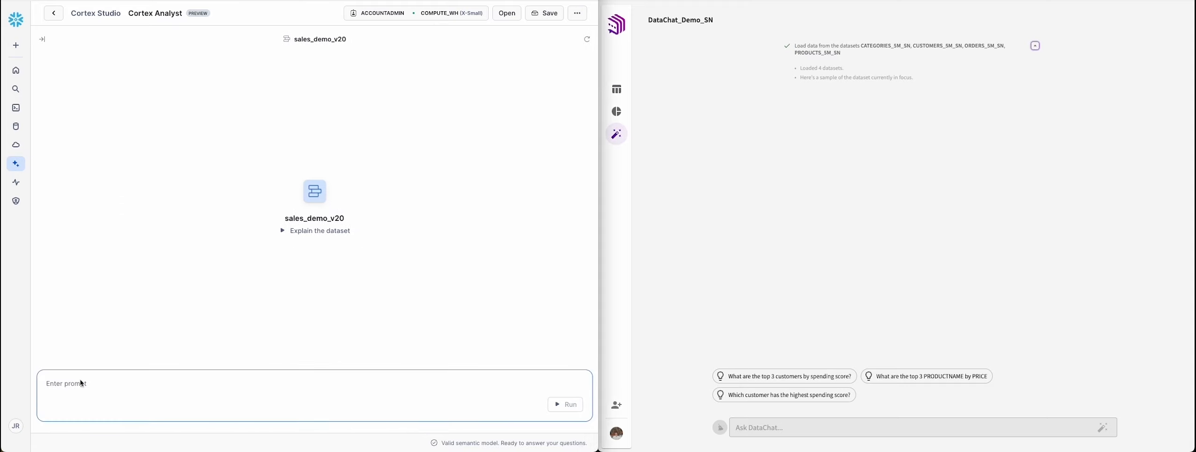
type("Show me a bar chart of total television category sales by income level for California for people between the ages of 20 and 40")
key("Return")
Step: Ask DataChat for the same bar chart of total television category sales by income level for Californians aged 20 to 40
left_click(808, 428)
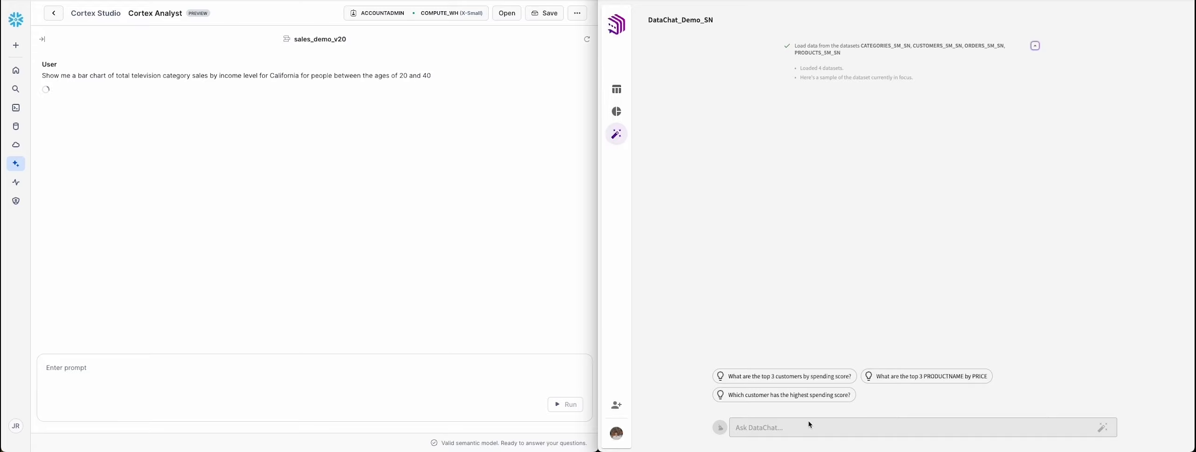
type("Show me a bar chart of total television category sales by income level for California for people between the ages of 20 and 40")
key("Return")
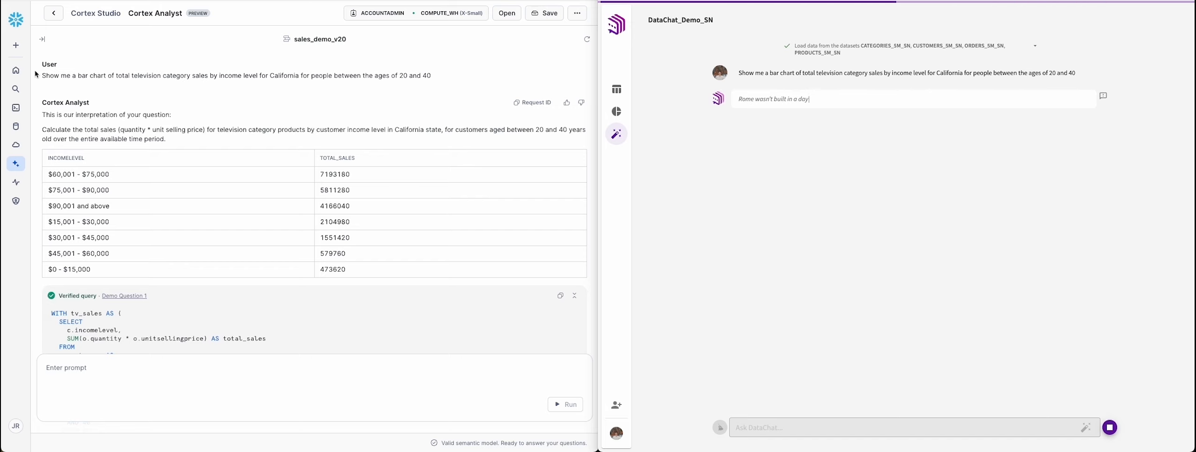
Step: Review Cortex Analyst's answer, including its interpretation, the sales-by-income table and the verified SQL query
scroll(36, 75, "down", 1)
scroll(37, 75, "down", 3)
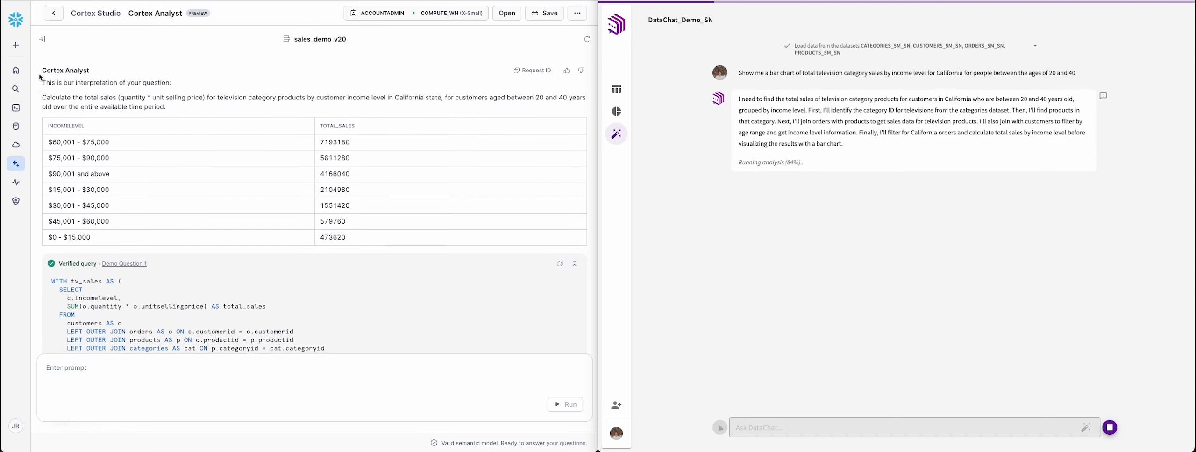
scroll(40, 76, "down", 2)
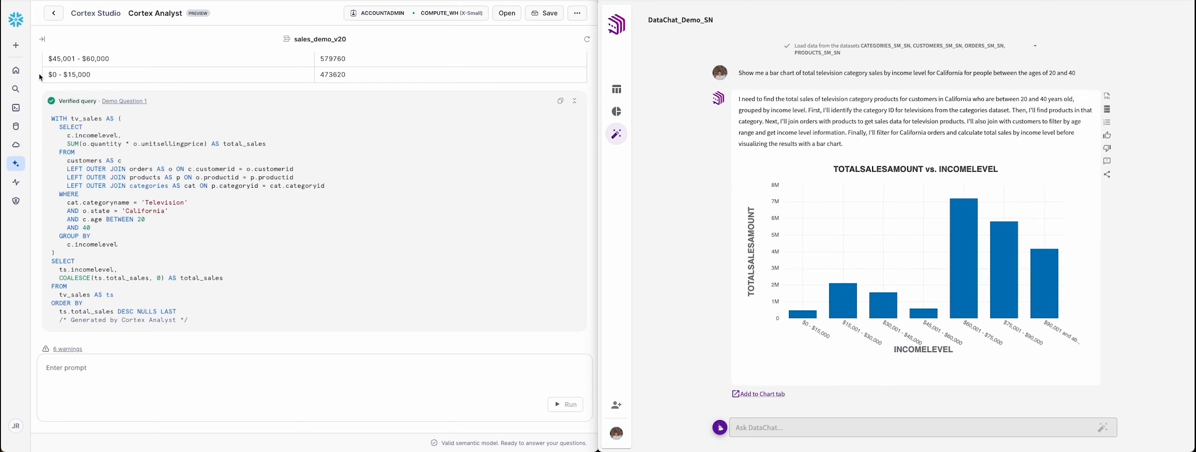
scroll(41, 77, "up", 6)
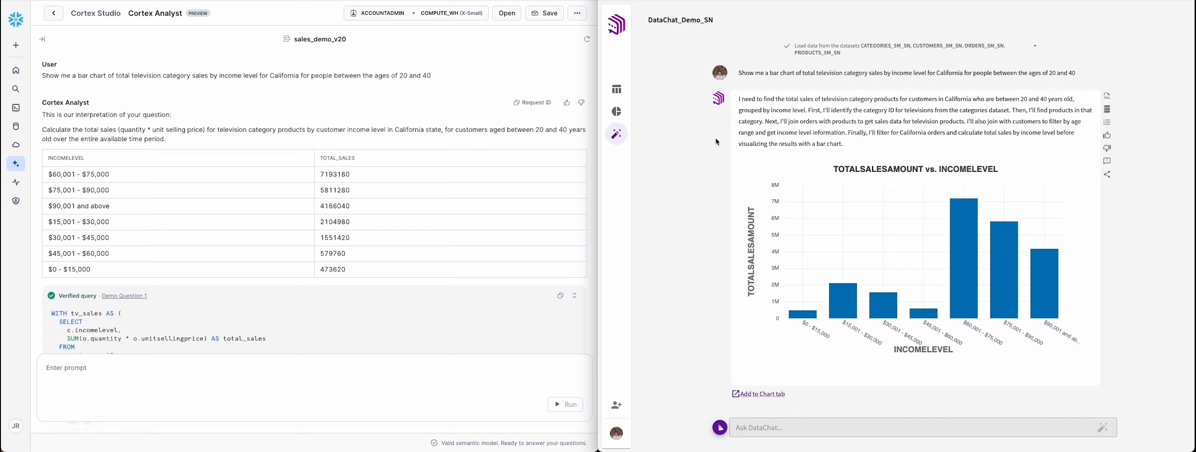
Step: Inspect the $60,001 - $75,000 and $75,001 - $90,000 bars in DataChat's chart and read through the workflow behind it
mouse_move(959, 223)
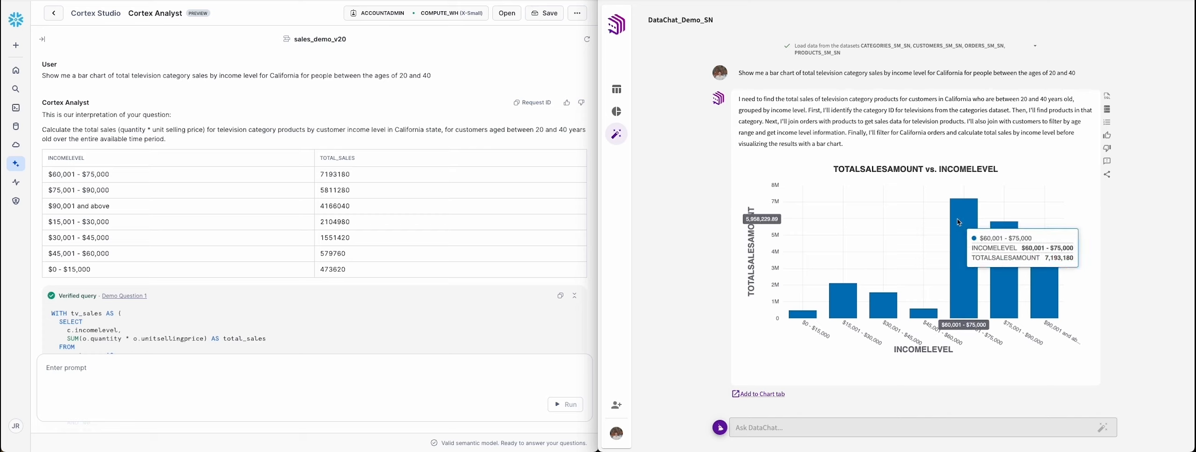
mouse_move(995, 239)
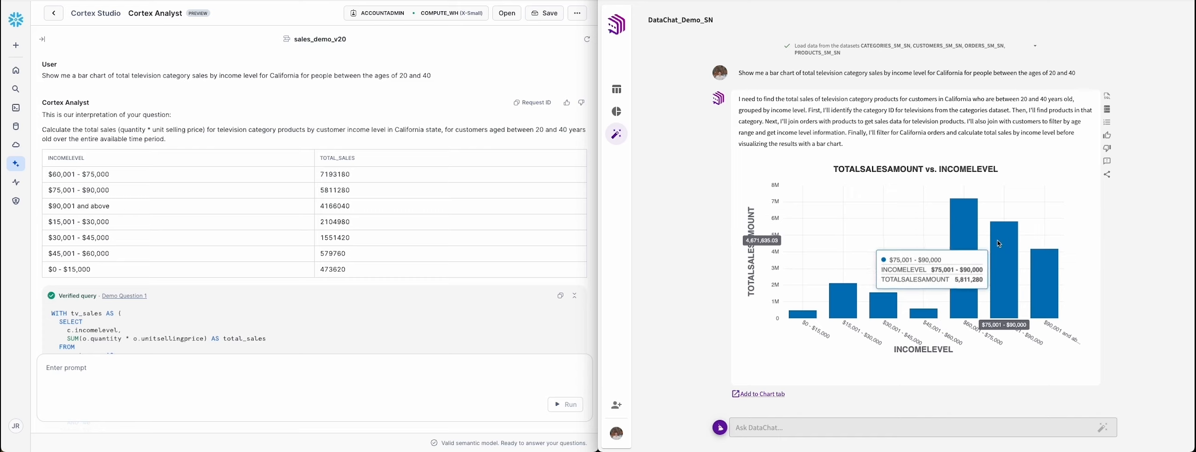
left_click(1107, 122)
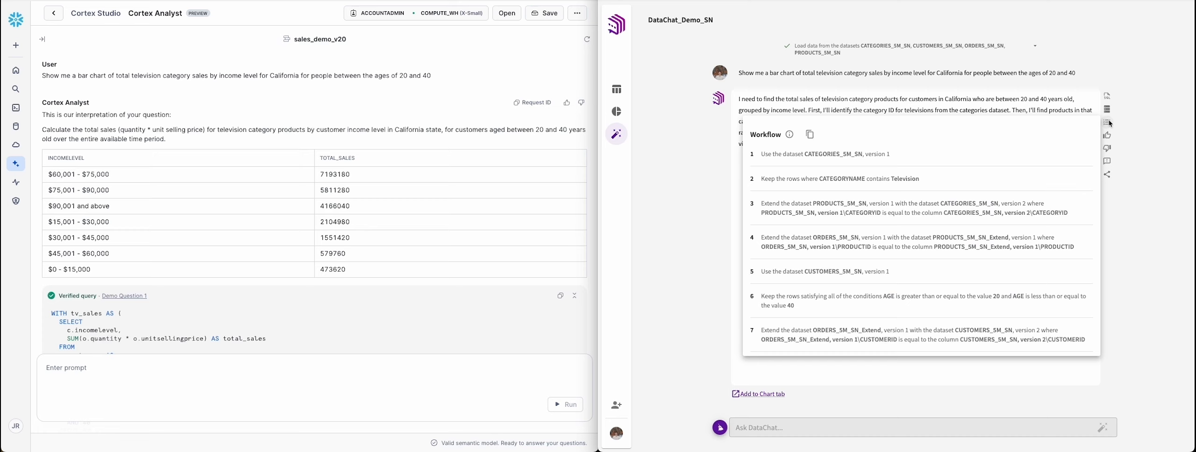
scroll(1056, 159, "down", 3)
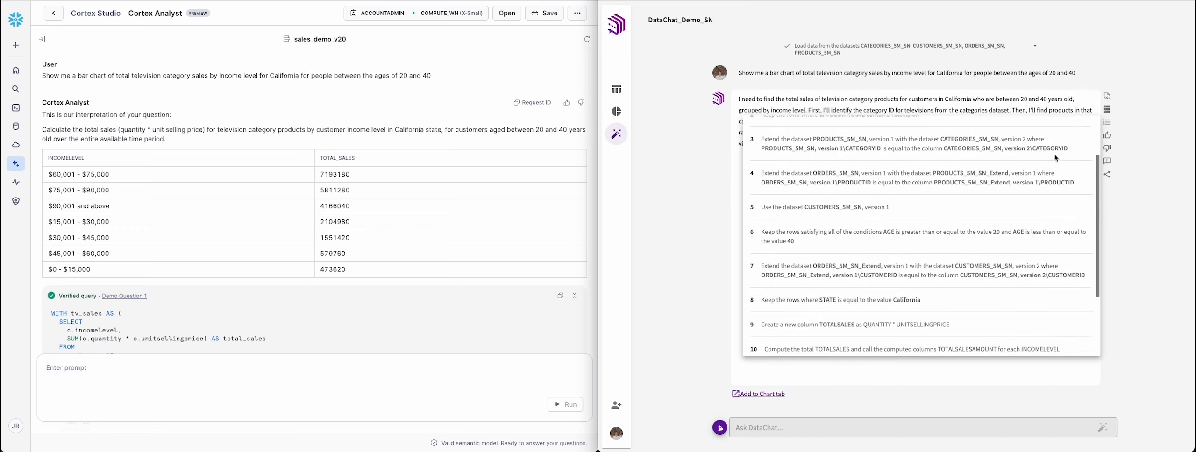
scroll(1054, 163, "down", 1)
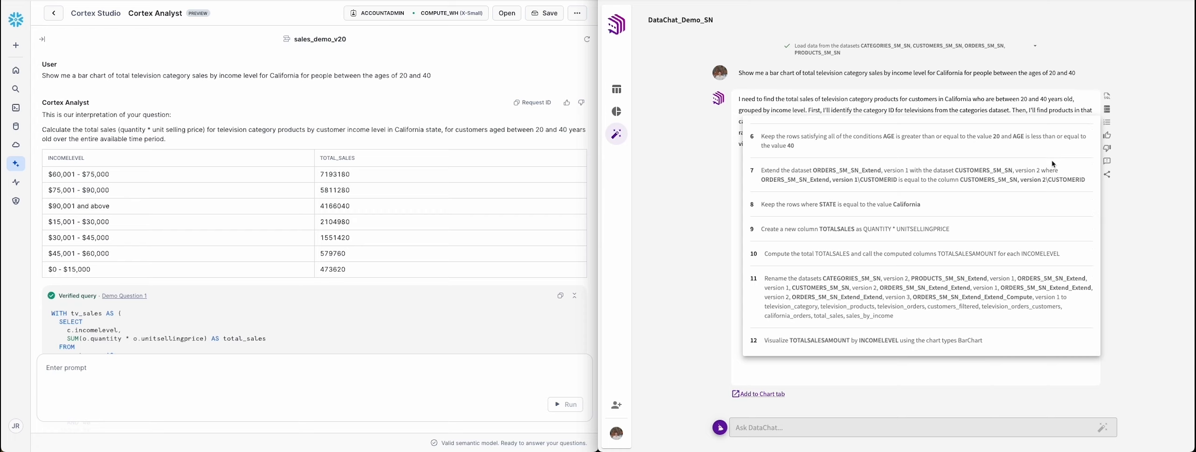
Step: Read through the SQL query behind DataChat's income-level chart, including its table joins and age filter, and close it
left_click(1107, 123)
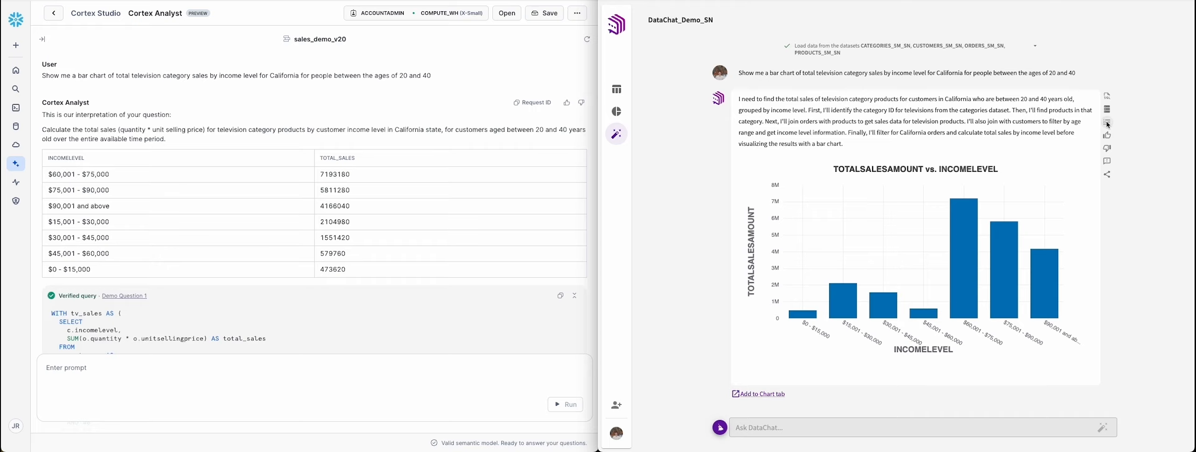
left_click(1106, 102)
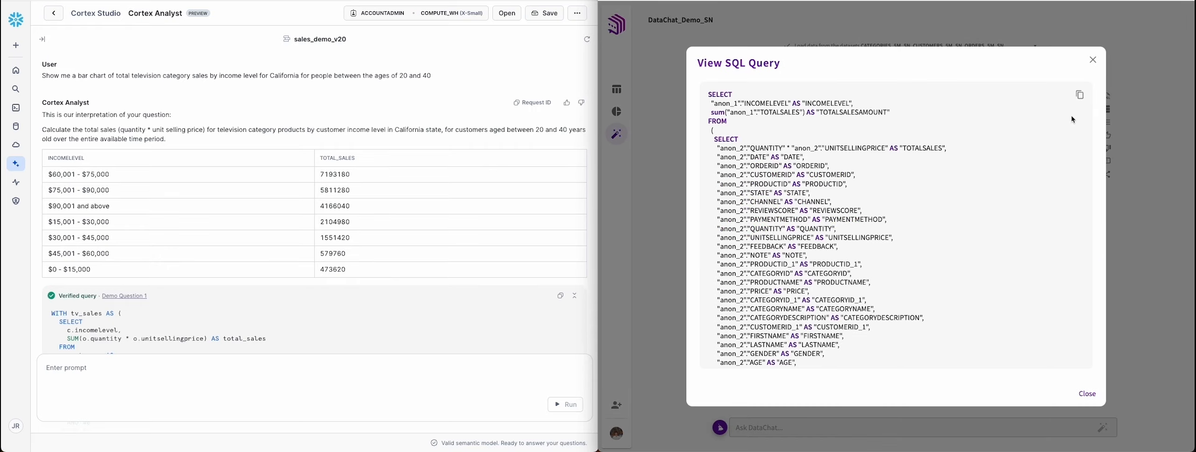
scroll(1073, 119, "down", 5)
scroll(1073, 119, "down", 10)
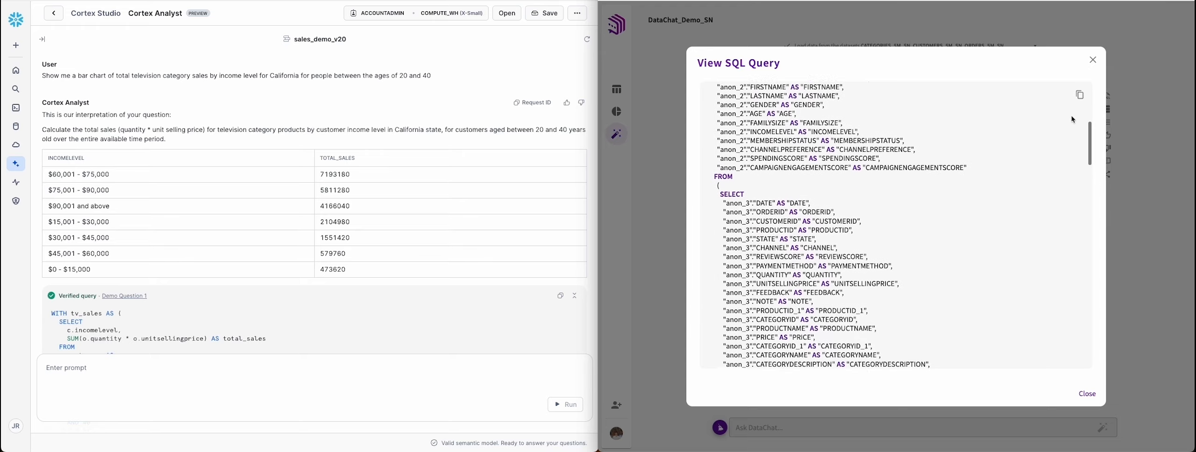
scroll(1073, 119, "down", 10)
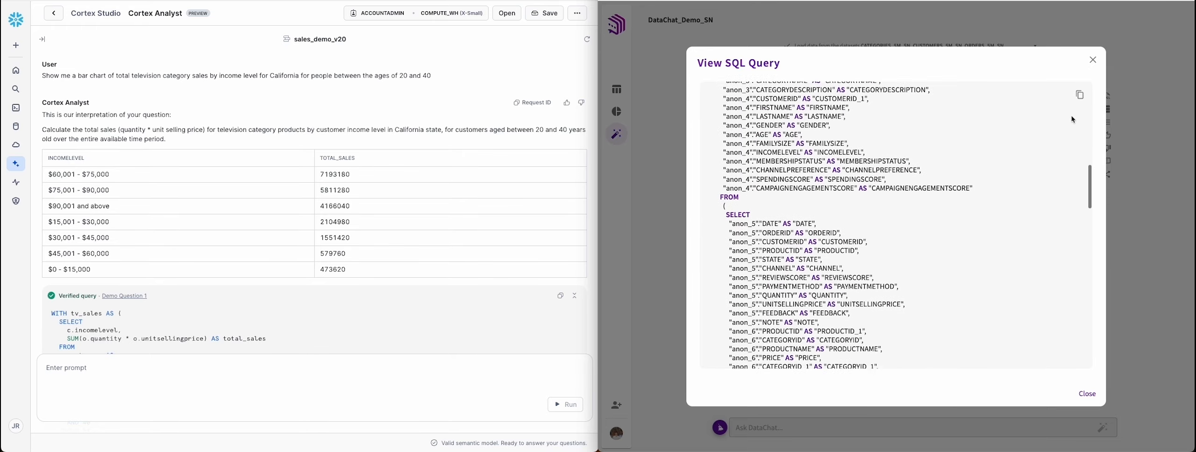
scroll(1073, 119, "down", 10)
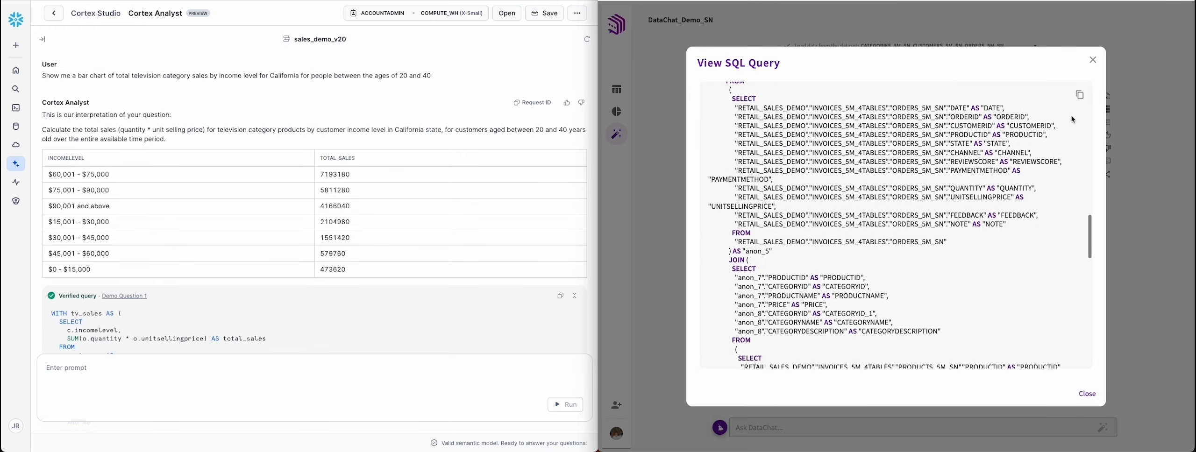
scroll(1073, 119, "down", 10)
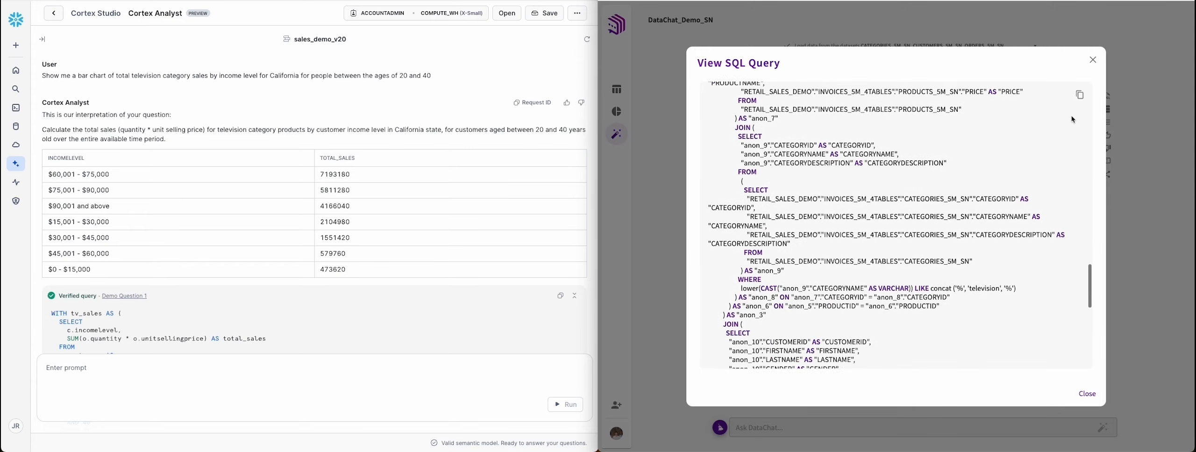
scroll(1073, 119, "up", 10)
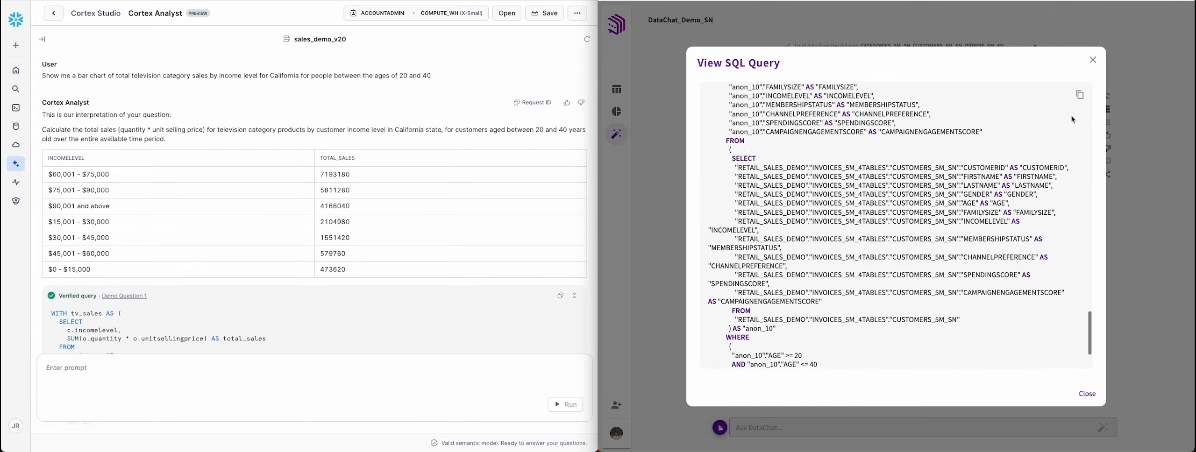
scroll(1073, 120, "up", 10)
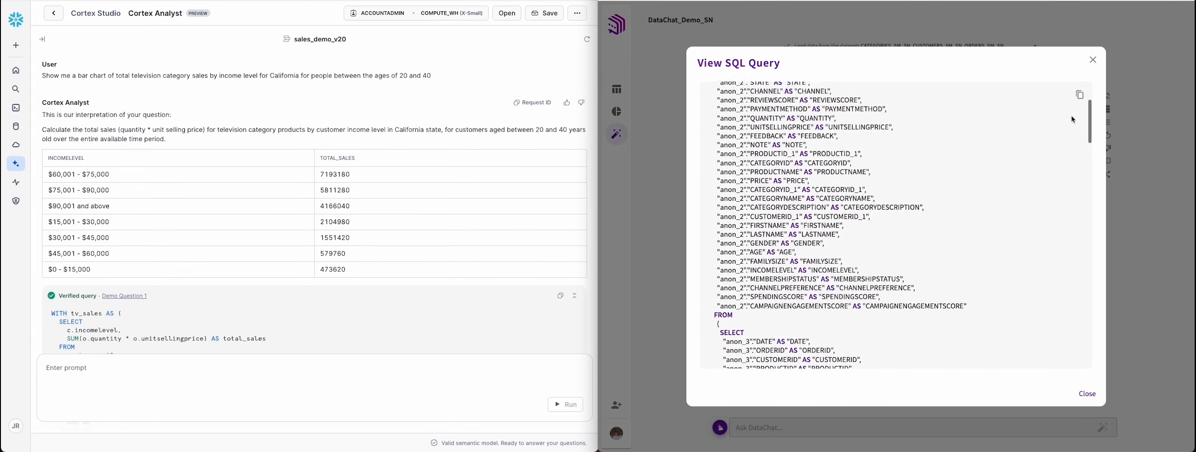
left_click(1089, 394)
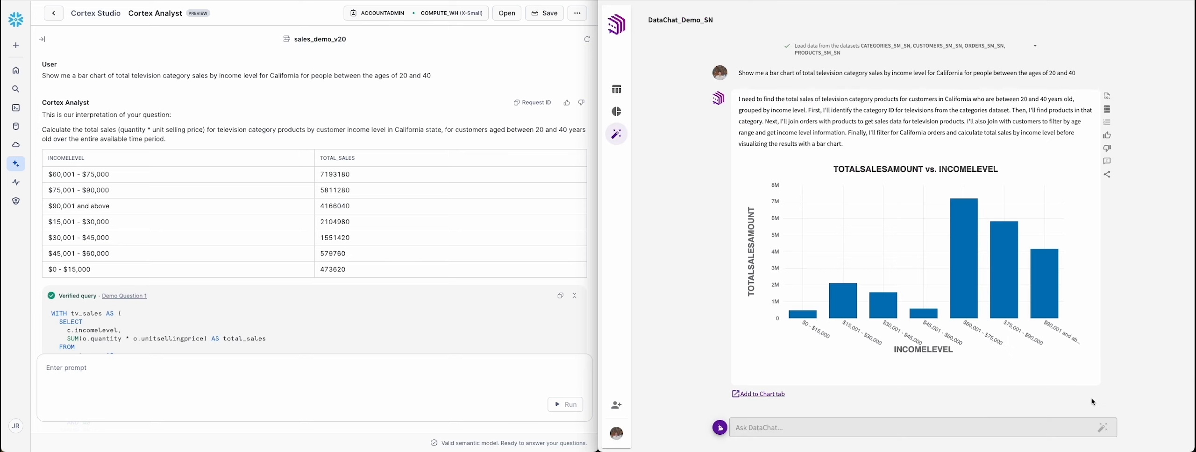
Step: Start a new DataChat topic and ask both tools to visualize sales by state for Television category sales 3 weeks before the superbowl in 2023
left_click(715, 425)
left_click(398, 375)
type("Visualize sales by state for Television category sales 3 weeks before the superbowl in 2023")
key("Return")
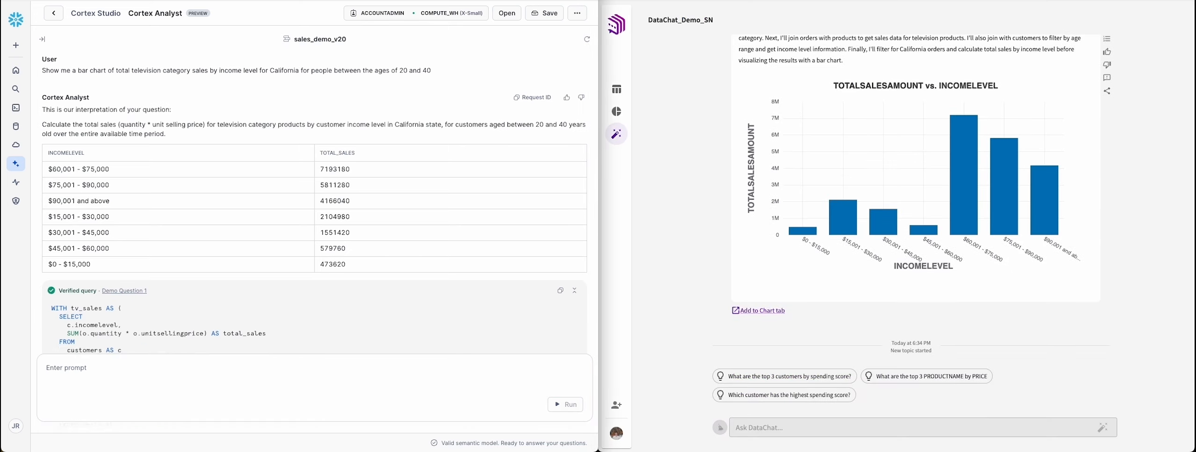
left_click(751, 427)
type("Visualize sales by state for Television category sales 3 weeks before the superbowl in 2023")
key("Return")
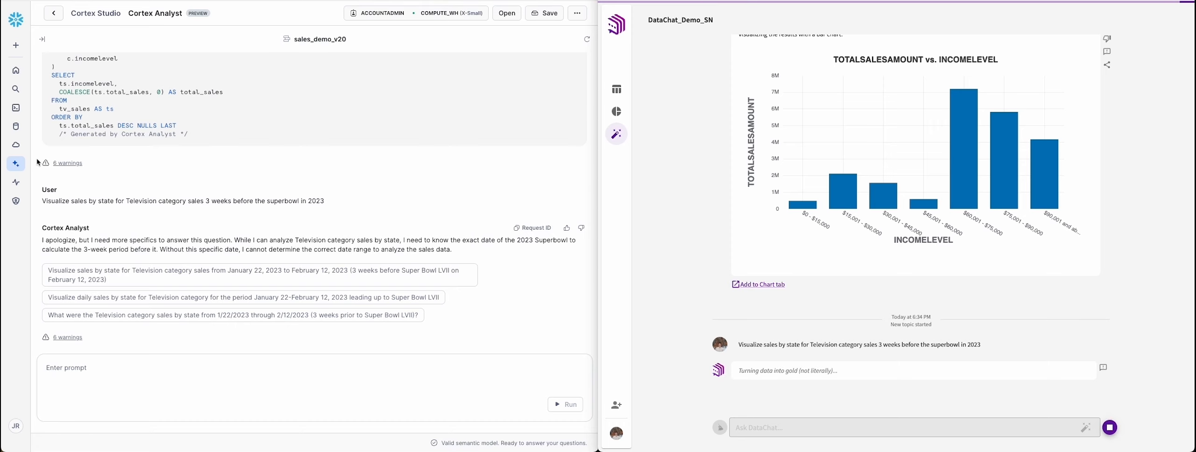
Step: Run Cortex Analyst's suggested sales-by-state question for January 22, 2023 to February 12, 2023 and review its table and verified query
left_click(88, 277)
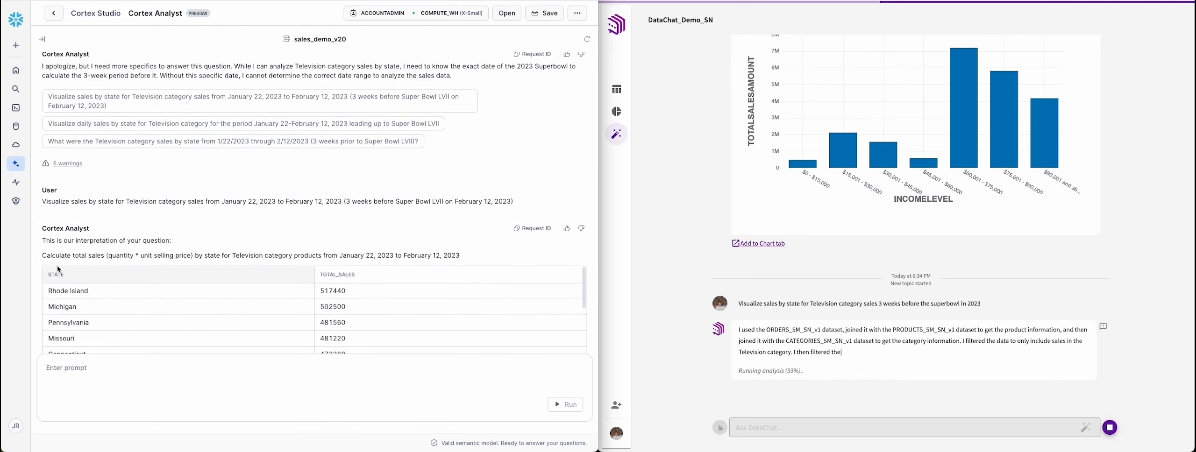
scroll(38, 260, "down", 3)
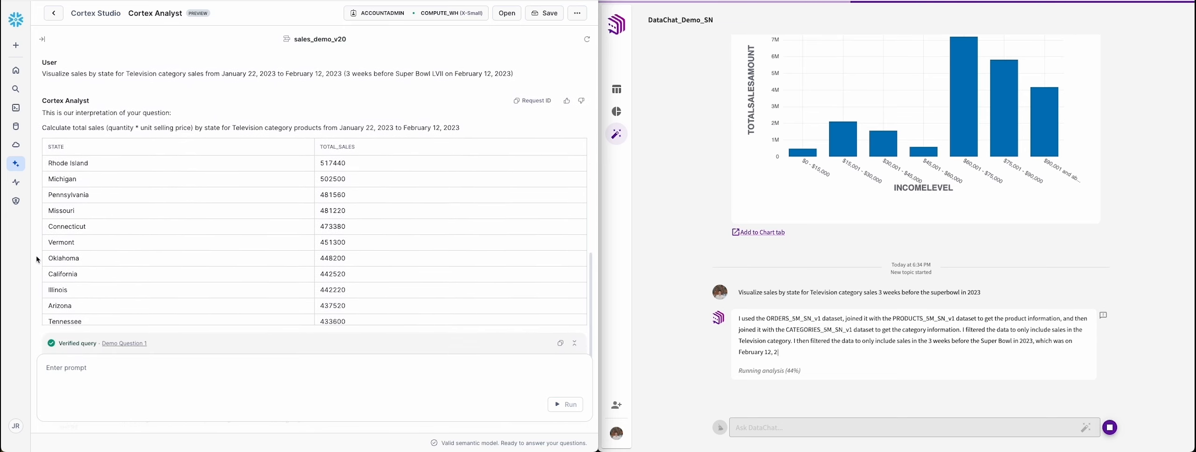
scroll(38, 260, "down", 5)
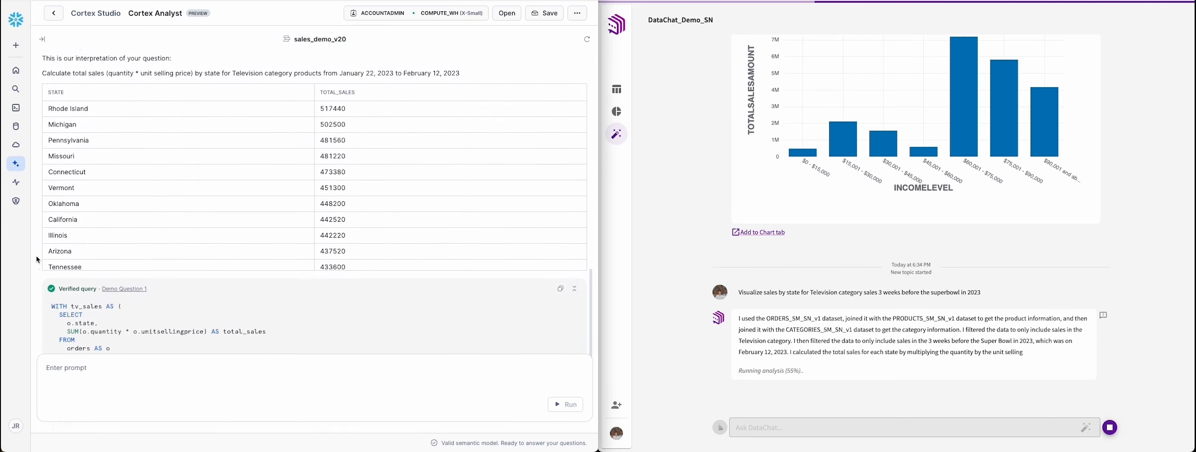
scroll(37, 259, "up", 6)
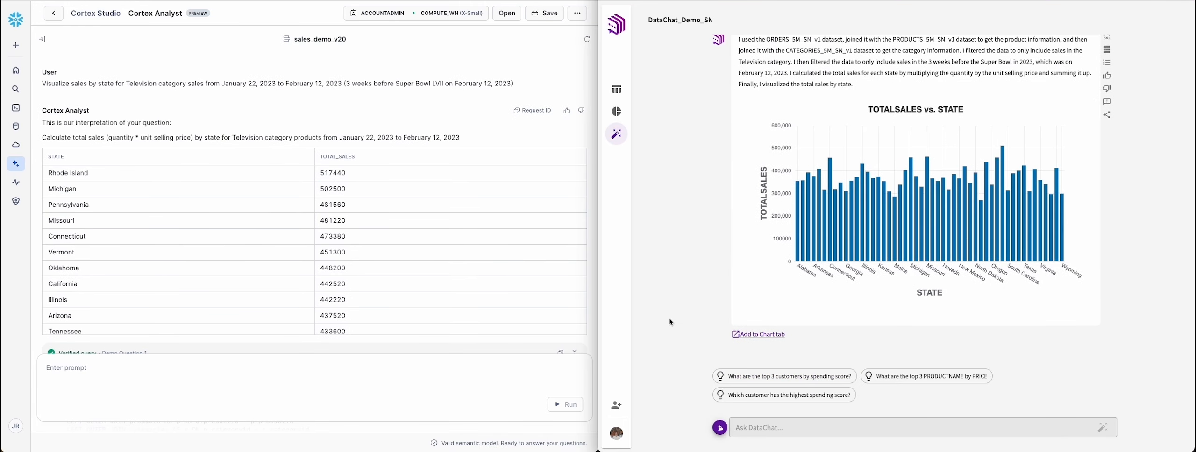
Step: Inspect DataChat's 2023 total sales by state chart and read all the workflow steps behind it
scroll(671, 323, "up", 1)
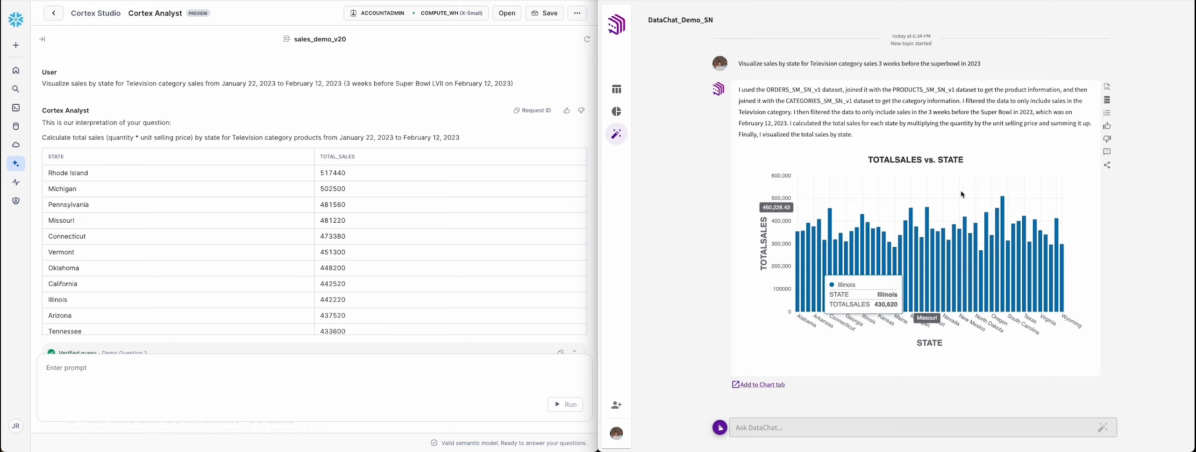
left_click(1106, 117)
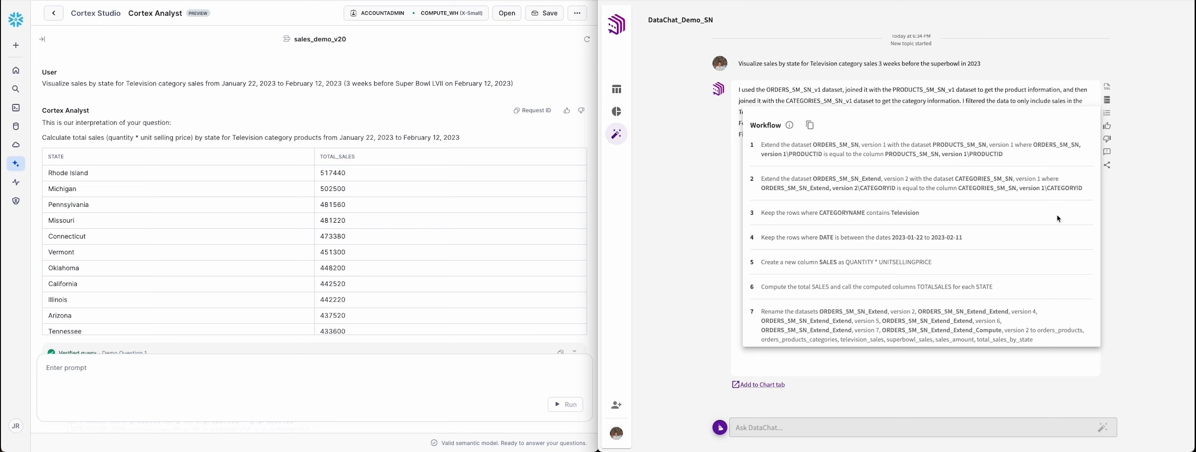
scroll(1058, 219, "down", 1)
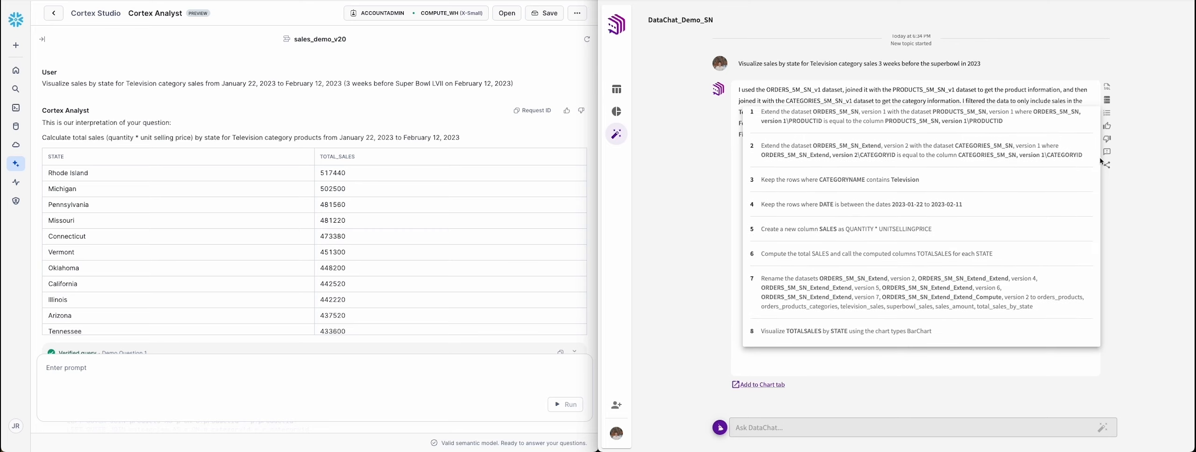
left_click(1111, 116)
Step: Ask Cortex Analyst the follow-up "How about in 2022? (Do not include the date of the superbowl)"
left_click(325, 380)
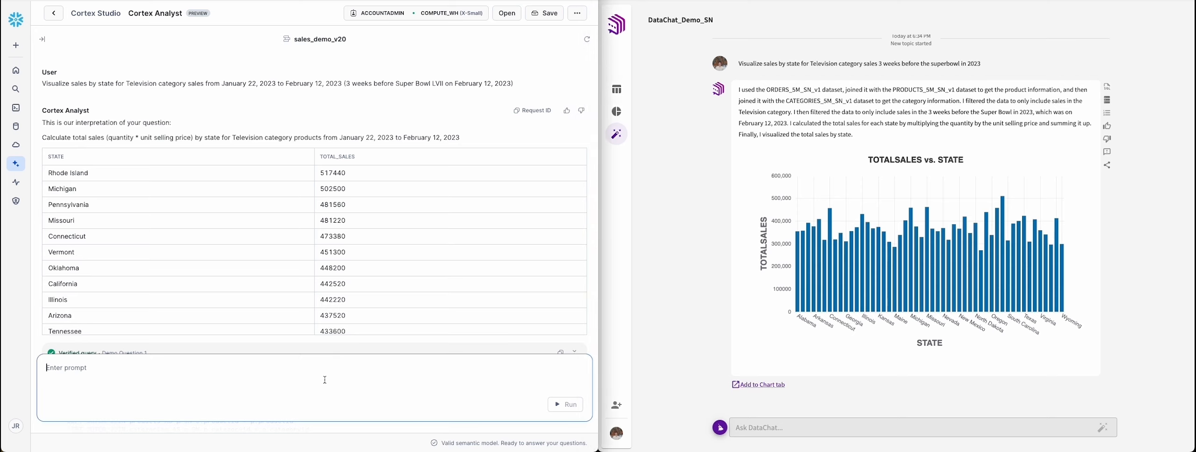
type("How about in 2022? (Do not include the date of the superbowl)")
key("Return")
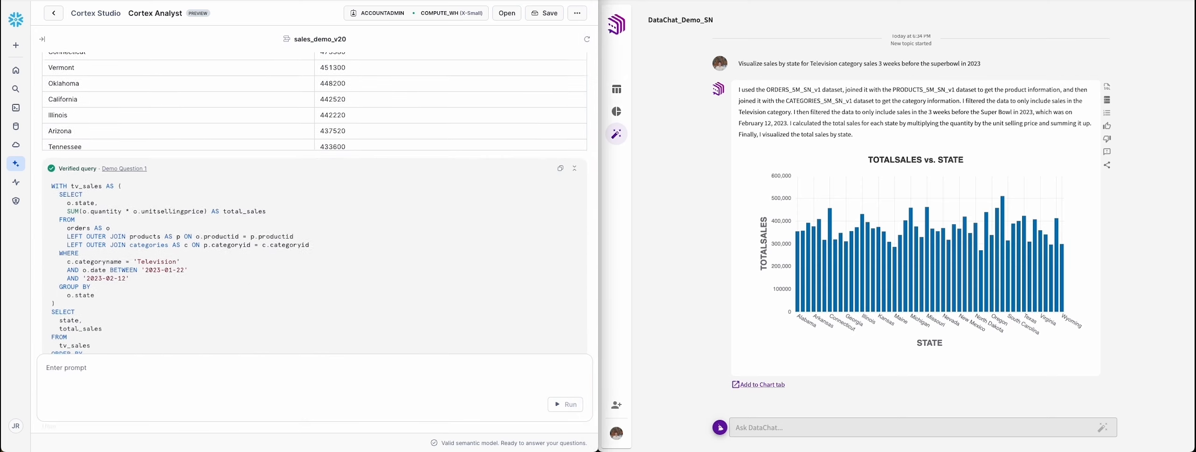
Step: Ask DataChat the follow-up "How about in 2022?", leaving out the note about excluding the superbowl date
left_click(749, 427)
type("How about in 2022? (Do not include the date of the superbowl)")
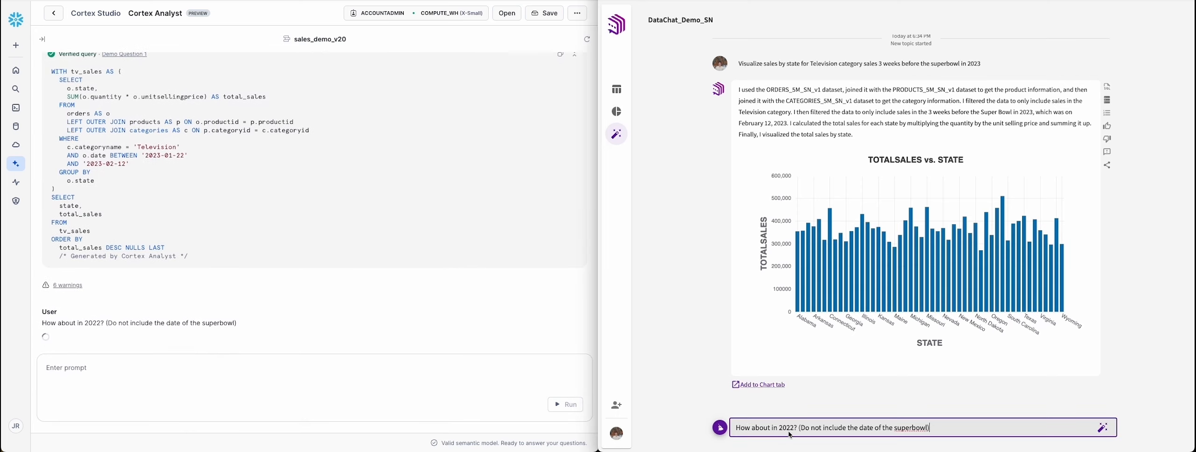
left_click_drag(797, 427, 930, 428)
key("BackSpace")
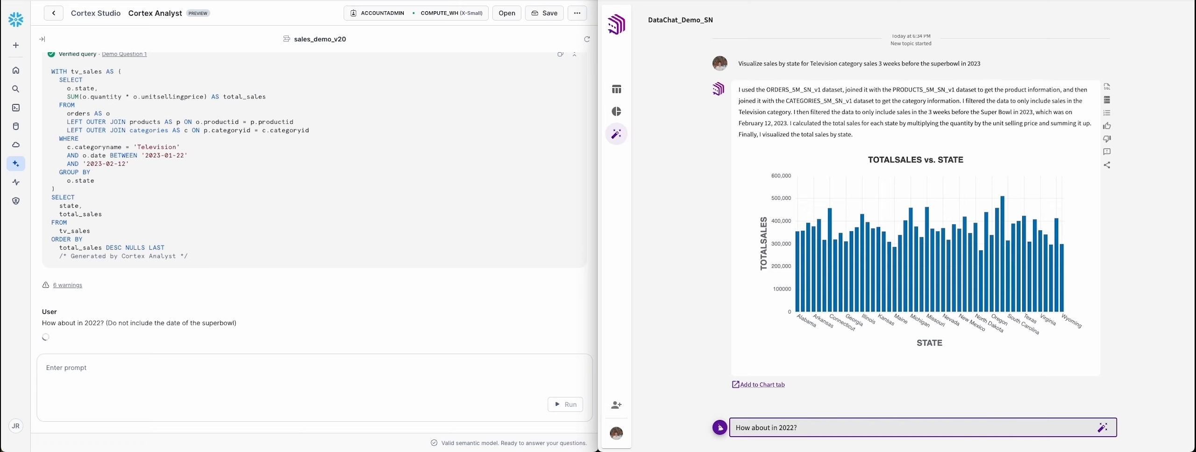
key("Return")
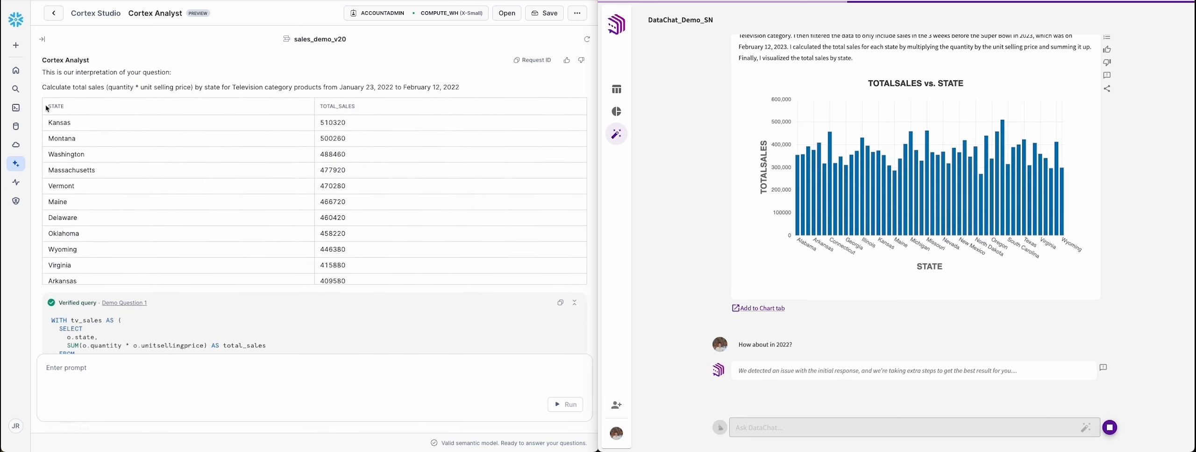
Step: Review Cortex Analyst's 2022 answer, including its interpretation, the sales-by-state table and the verified SQL query
scroll(46, 303, "down", 4)
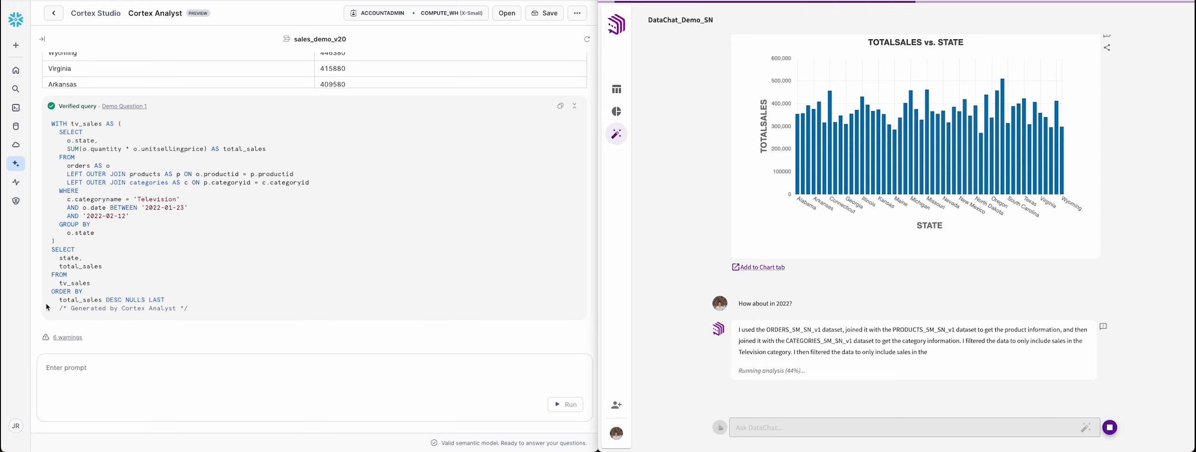
scroll(46, 307, "up", 2)
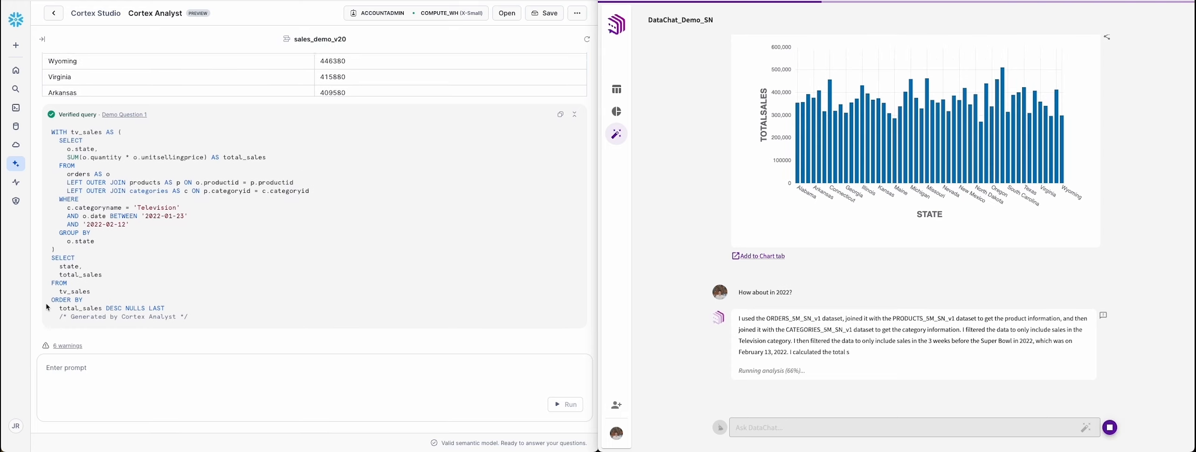
scroll(46, 307, "up", 5)
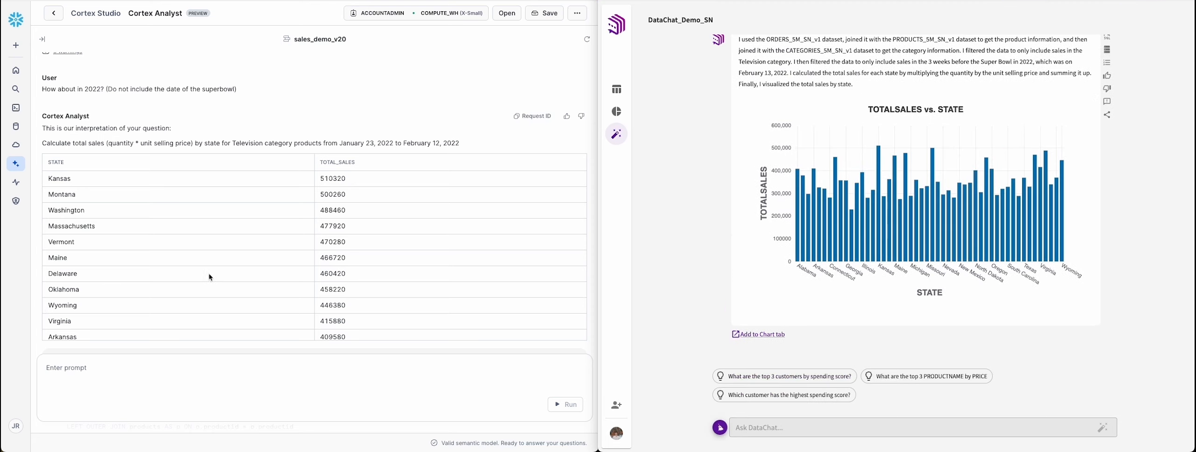
Step: Examine DataChat's 2022 sales-by-state explanation and chart and read the workflow behind them, including the date filter
scroll(696, 132, "up", 2)
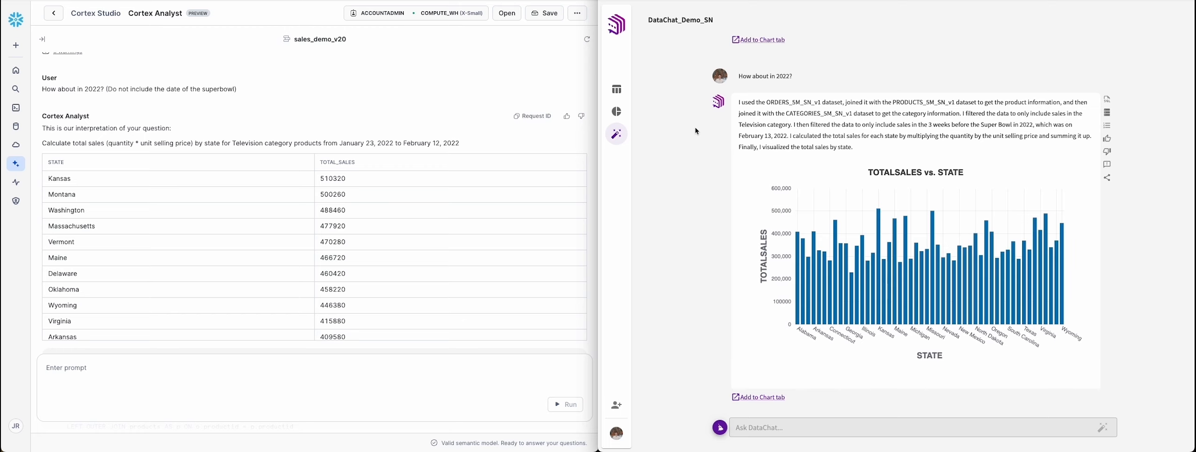
left_click(1108, 126)
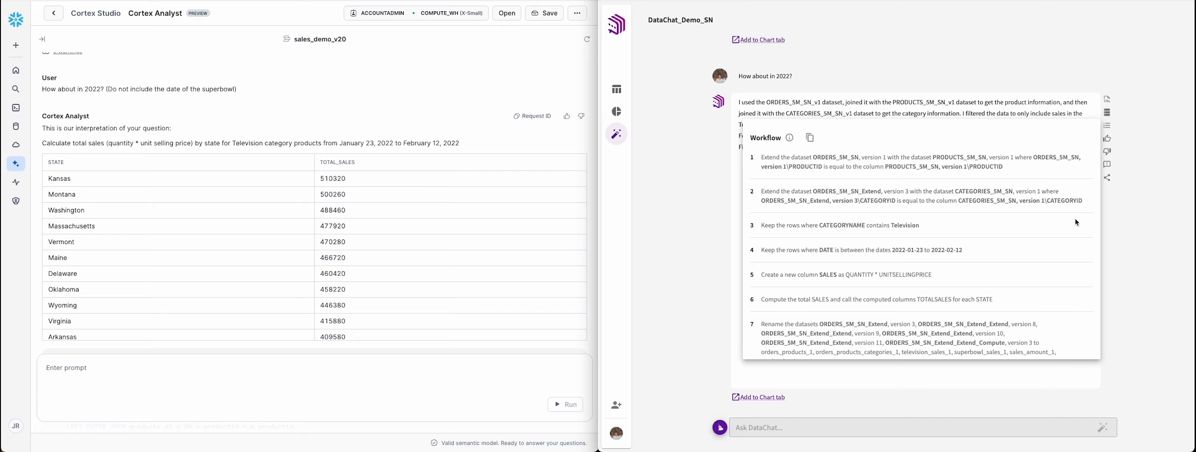
scroll(1077, 222, "down", 2)
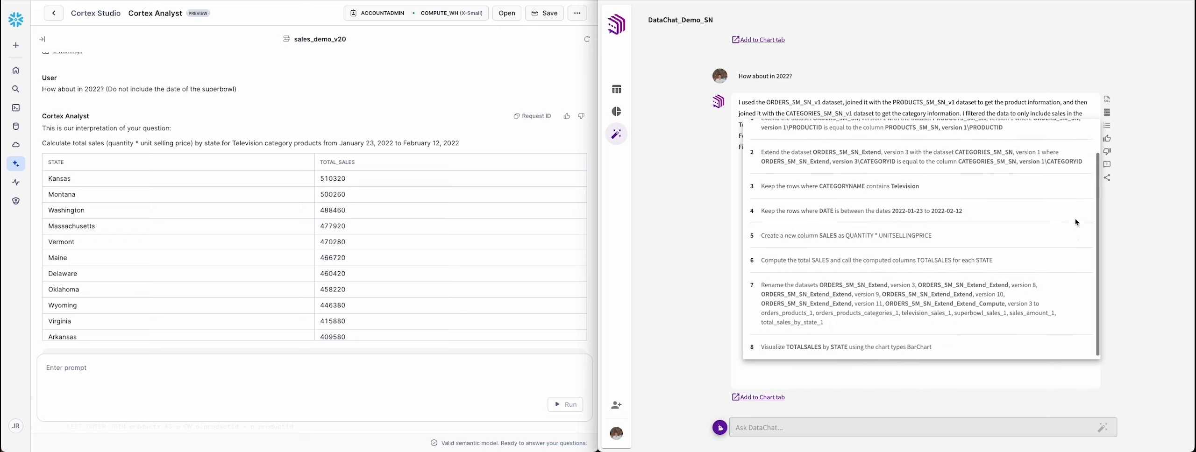
Step: Start a new DataChat topic and ask both tools for a comparison bar chart of total category sales, Christmas season vs. rest of the year, all years
left_click(720, 427)
left_click(286, 369)
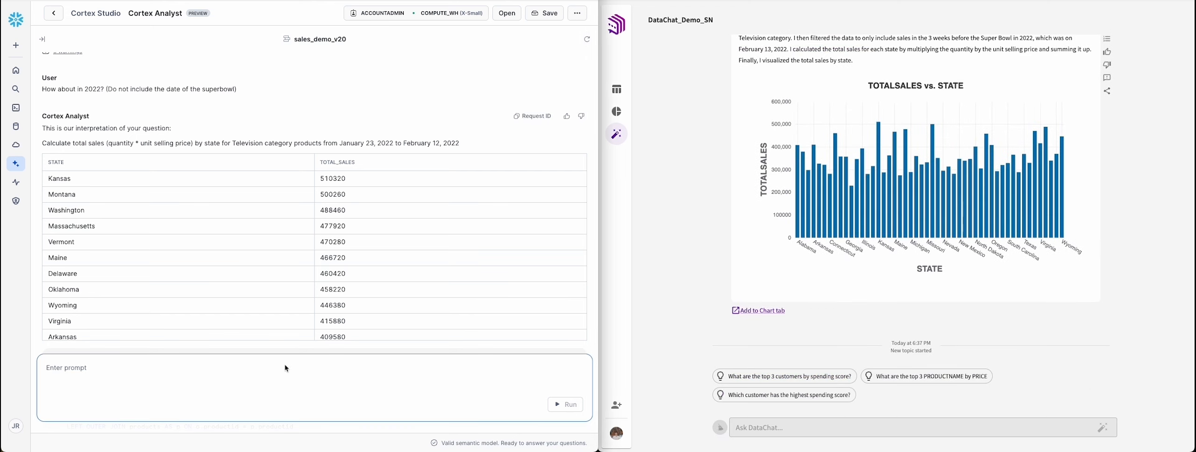
type("Create a comparison bar chart for total category sales split by Christmas season vs. the rest of the year for all years")
key("Return")
left_click(737, 427)
type("Create a comparison bar chart for total category sales split by Christmas season vs. the rest of the year for all years")
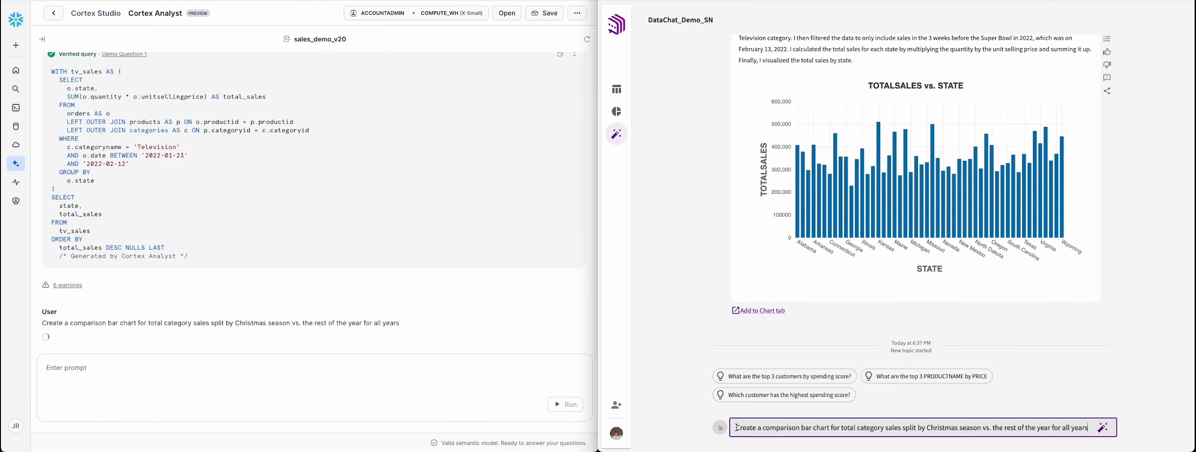
key("Return")
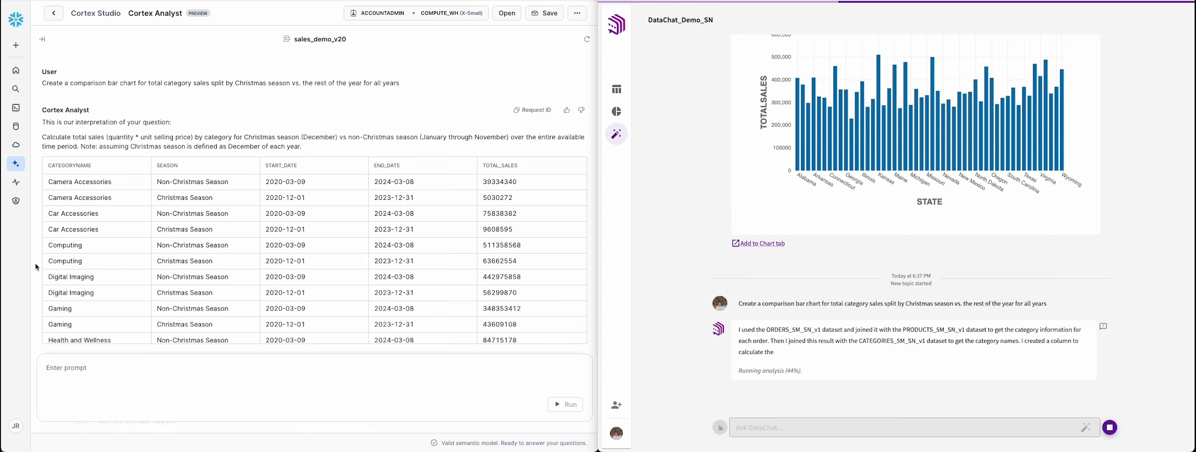
Step: Review Cortex Analyst's Christmas season comparison, including its interpretation, the category table and the verified SQL query
scroll(42, 350, "down", 5)
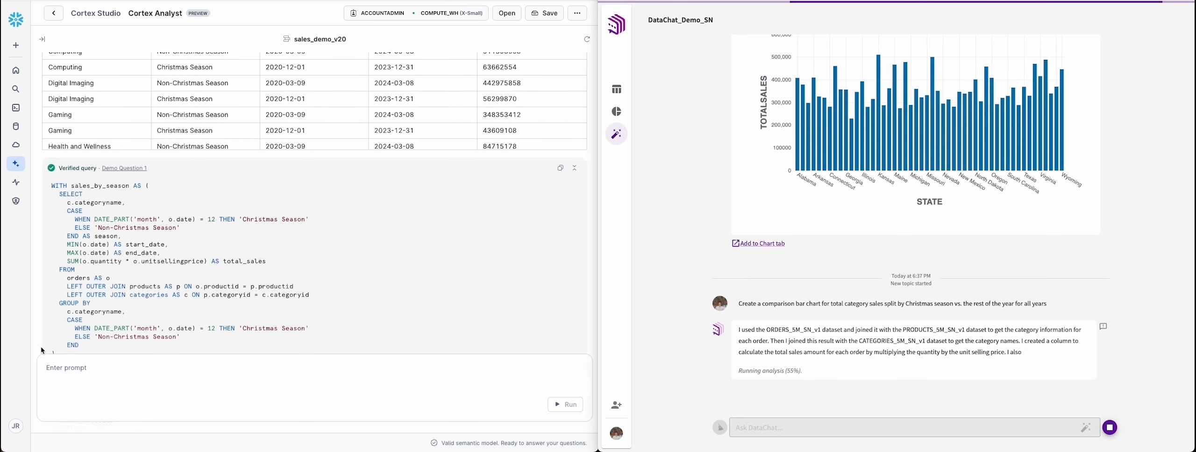
scroll(42, 350, "down", 3)
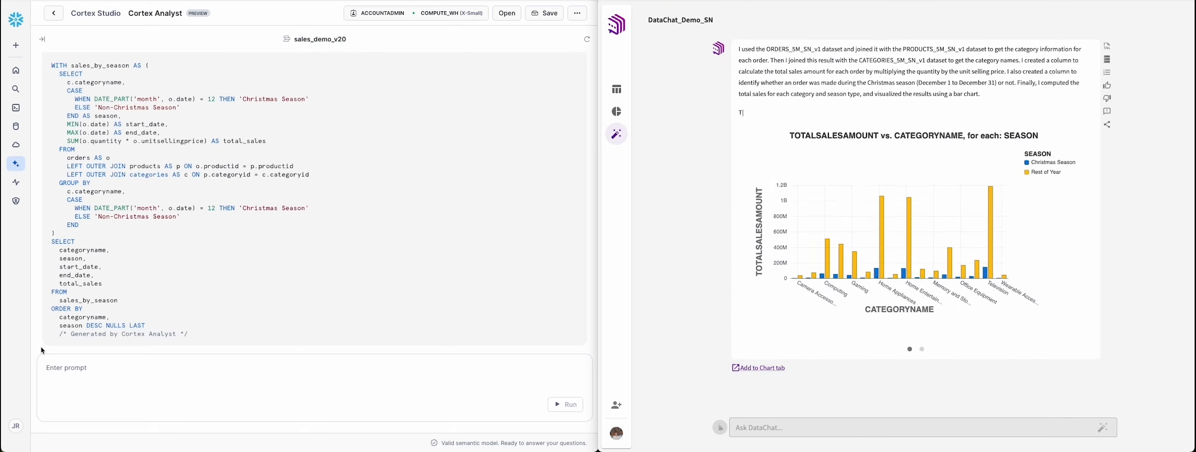
scroll(42, 350, "up", 6)
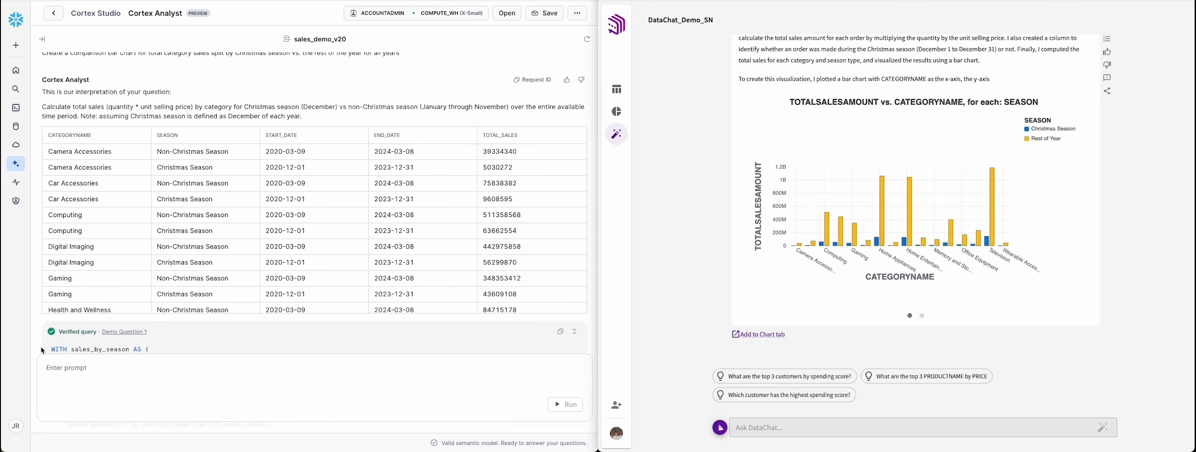
Step: Examine DataChat's Christmas season explanation and chart and read the workflow steps behind them, including how the season column is defined
scroll(42, 350, "up", 2)
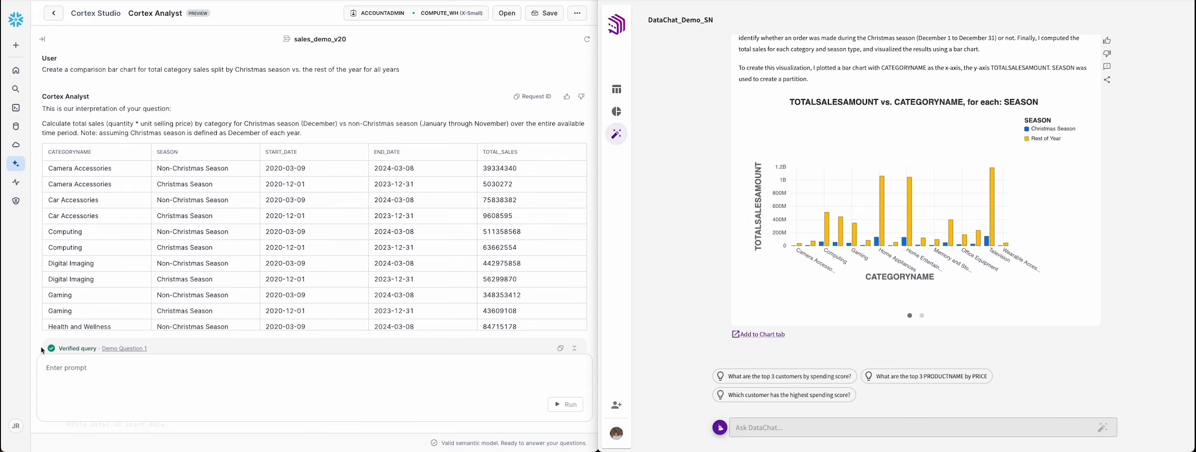
scroll(708, 209, "up", 3)
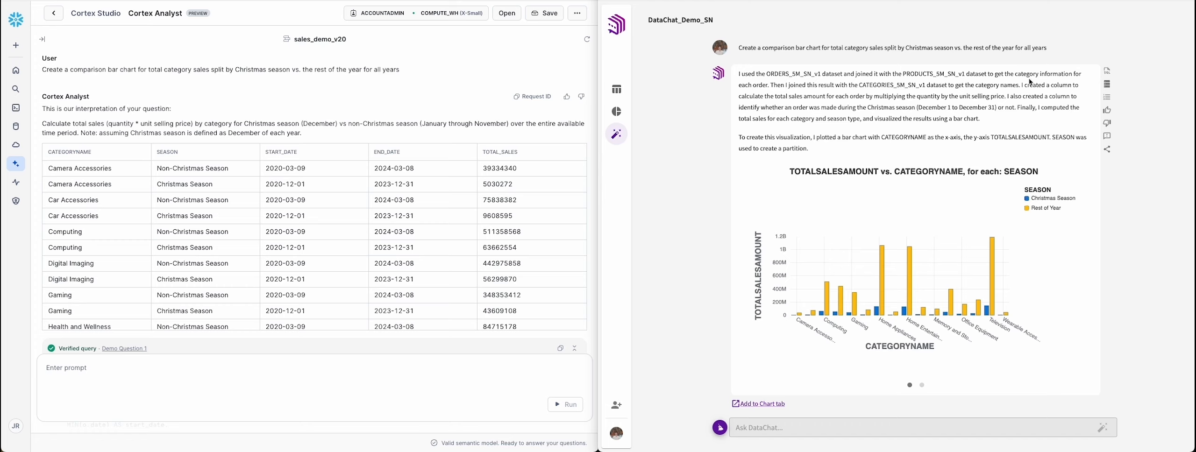
left_click(1107, 98)
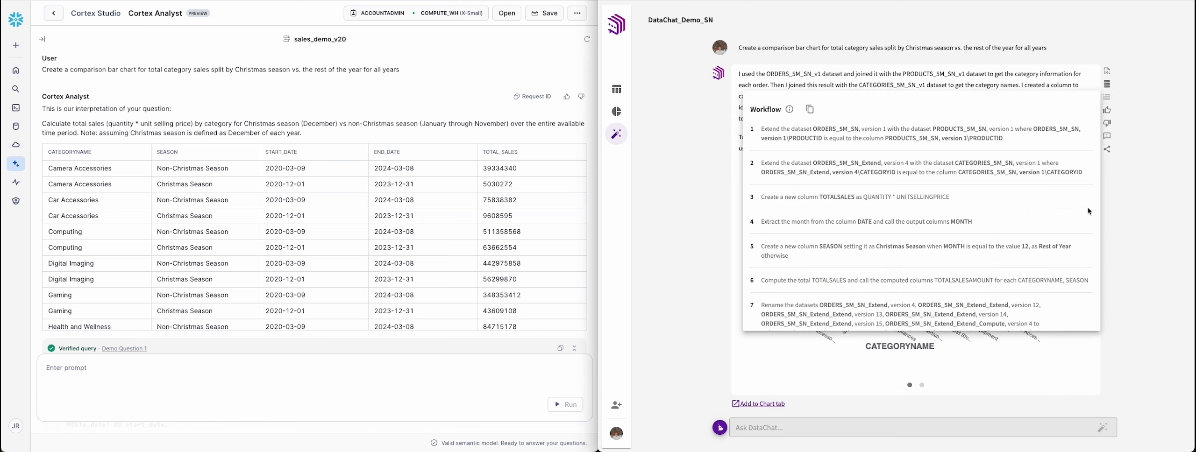
scroll(1088, 211, "down", 3)
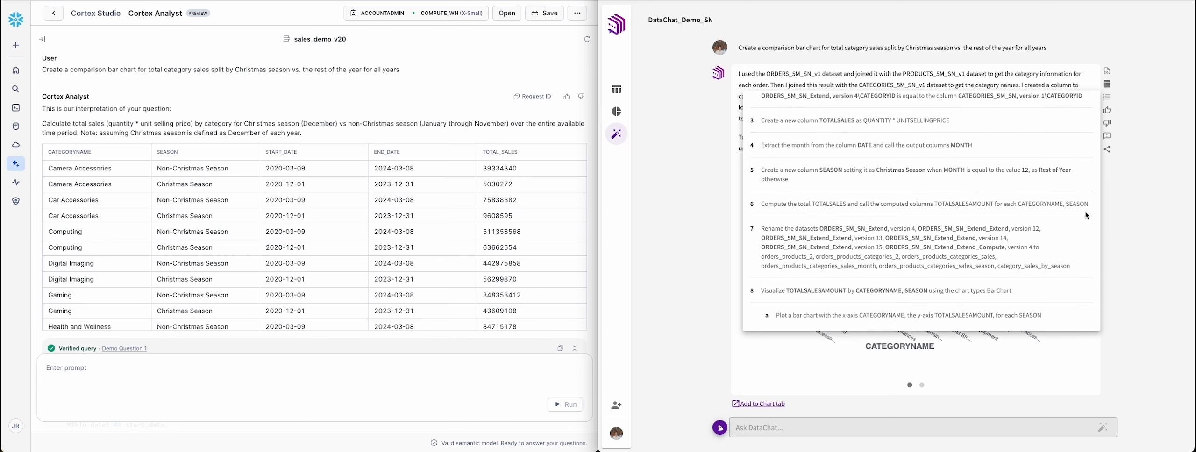
left_click(1112, 102)
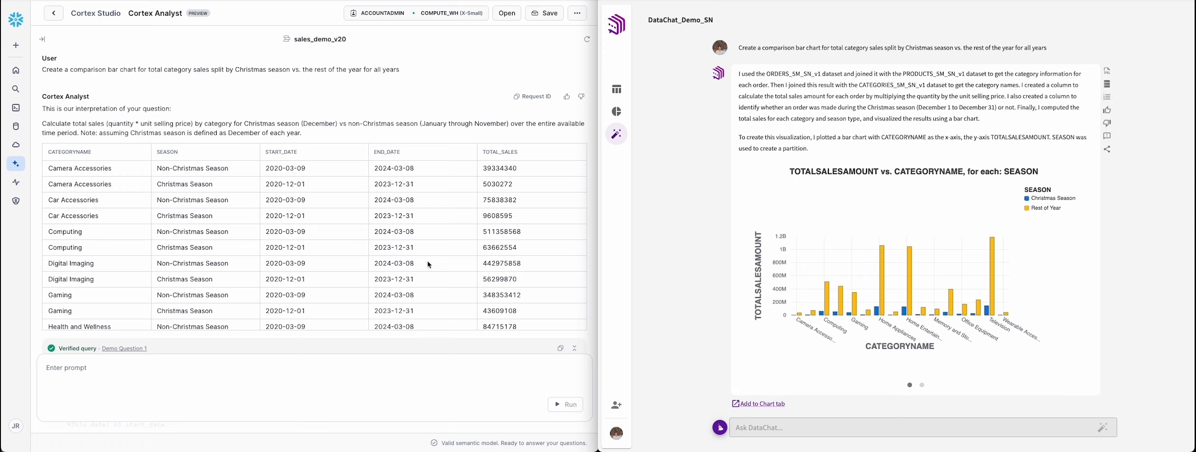
Step: Add custom_instructions "Christmas season is between Thanksgiving Day and December 25" below the name in the sales_demo_v20 semantic model's YAML
left_click(44, 41)
left_click(514, 61)
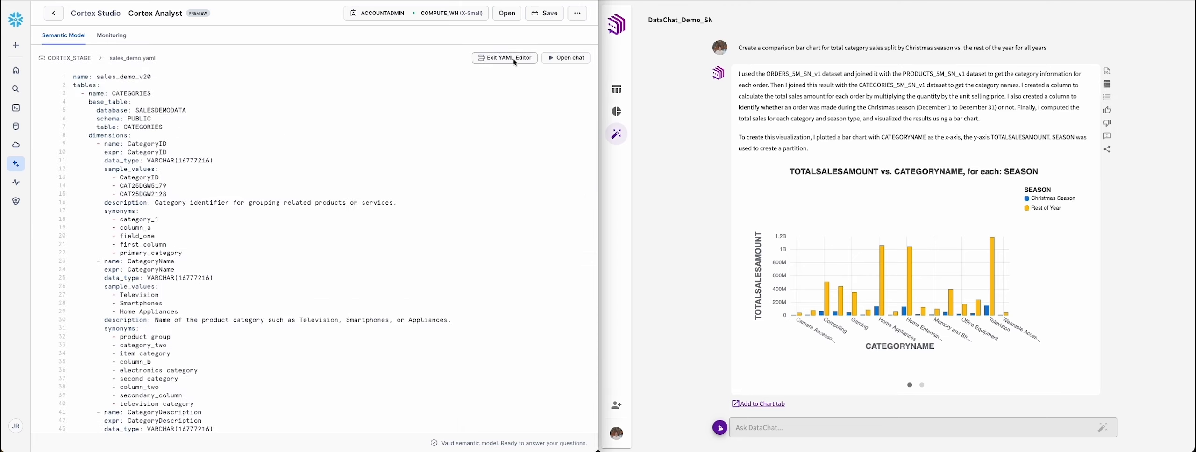
left_click(186, 78)
key("Return")
key("Return")
key("Return")
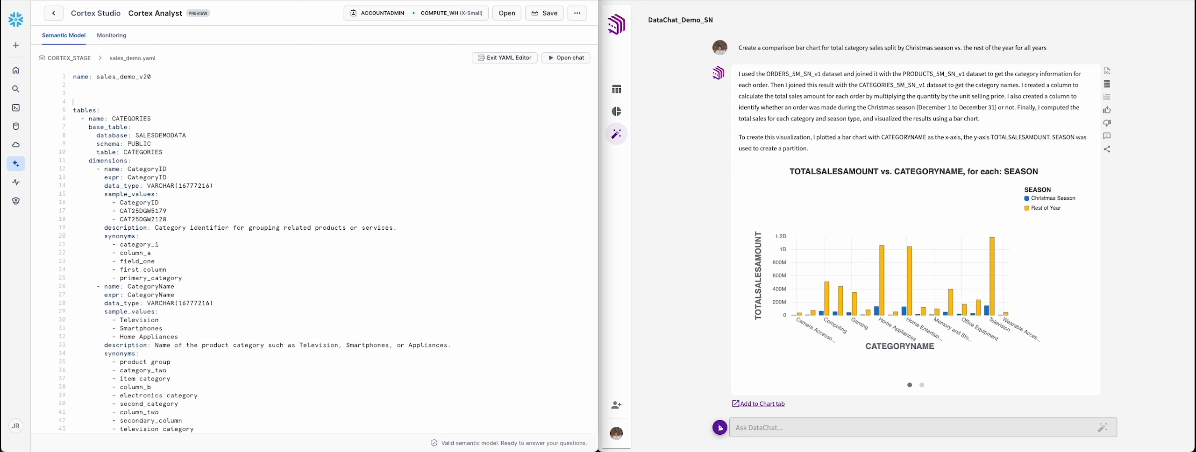
key("Up")
type("custom_instructions: \"Christmas season is between Thanksgiving Day and December 25\"")
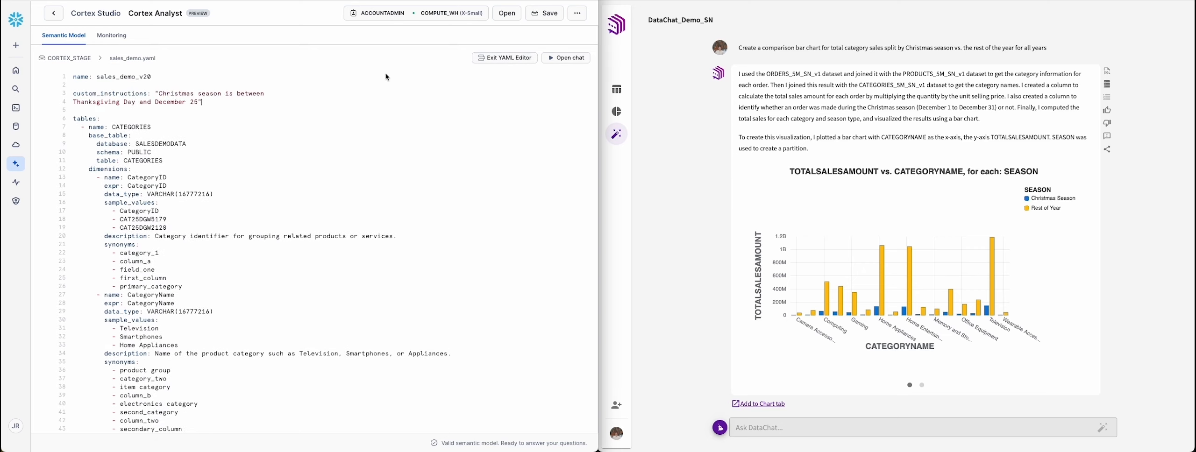
Step: Leave the YAML editor and bring the Cortex Analyst chat back at full width
left_click(552, 59)
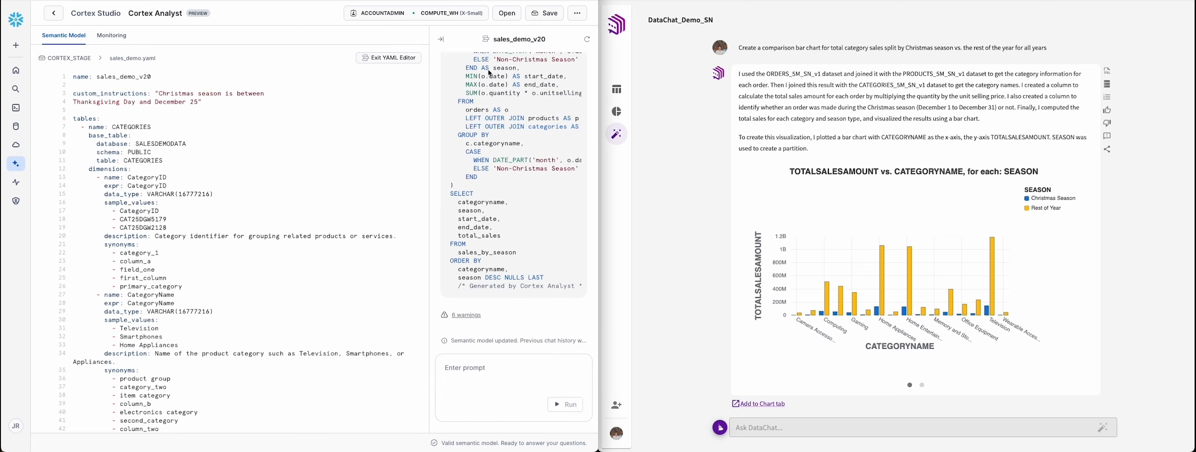
left_click(389, 58)
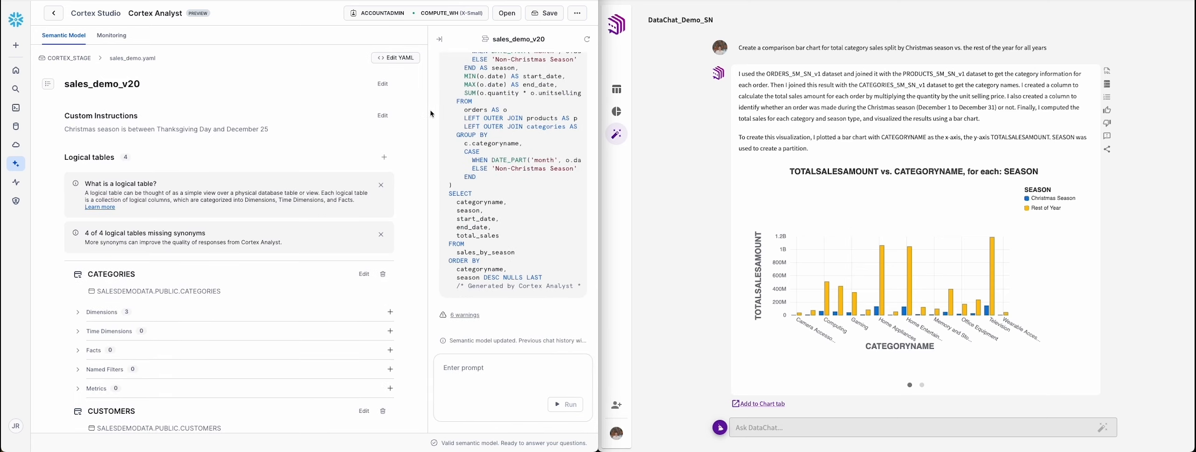
left_click_drag(432, 114, 33, 107)
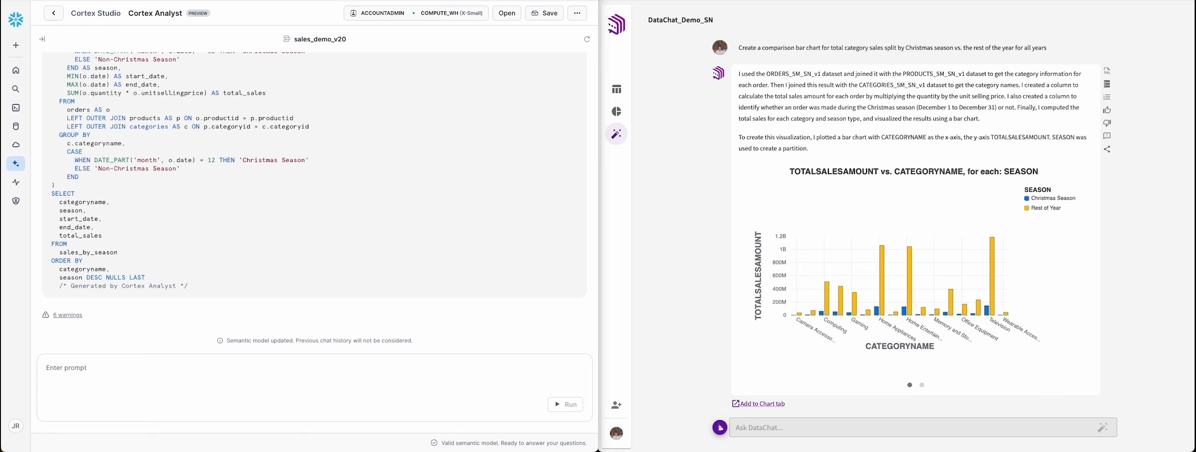
Step: Save "Christmas season is between Thanksgiving Day and December 25" as the dataset definition of PRODUCTS_SM_SN in DataChat
left_click(616, 97)
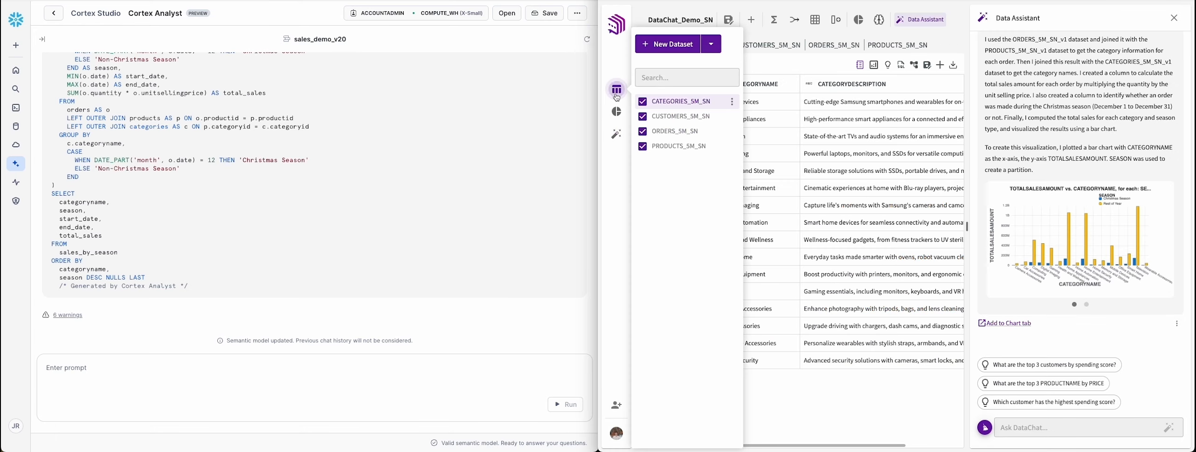
left_click(887, 47)
left_click(860, 65)
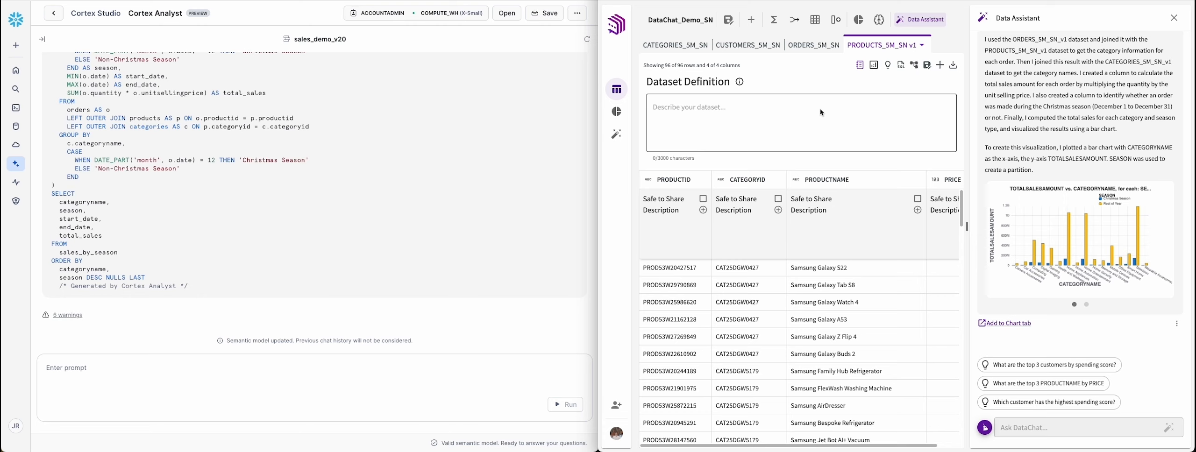
left_click(822, 112)
type("Christmas season is between Thanksgiving Day and December 25")
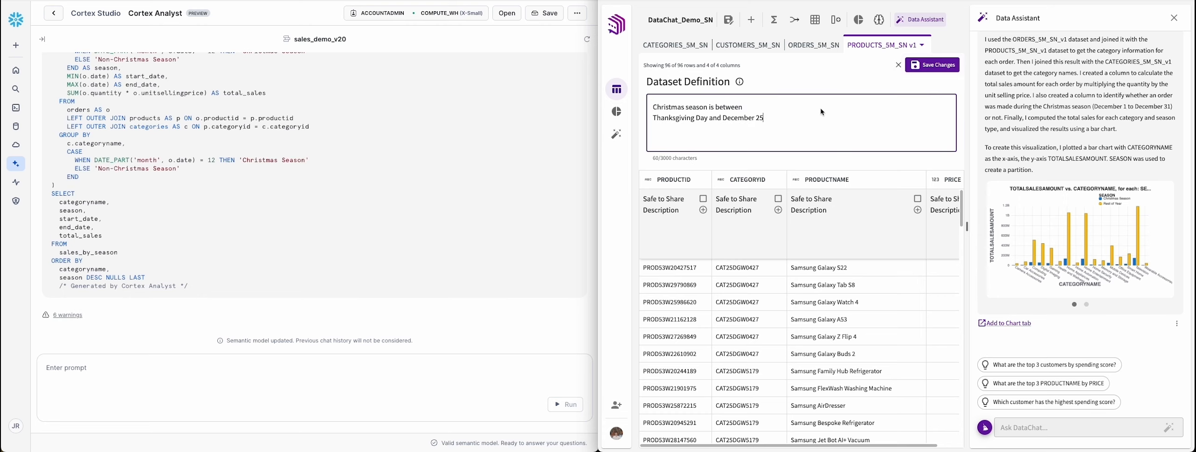
left_click(928, 68)
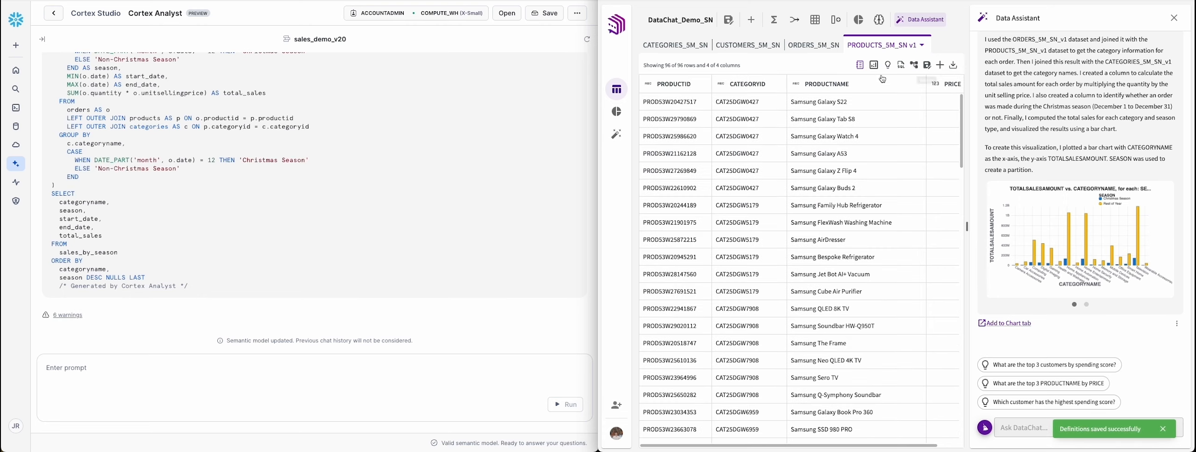
Step: Start a new DataChat topic and ask both tools for a comparison bar chart of category sales by averages, Christmas season vs. rest of the year, all years
left_click(617, 135)
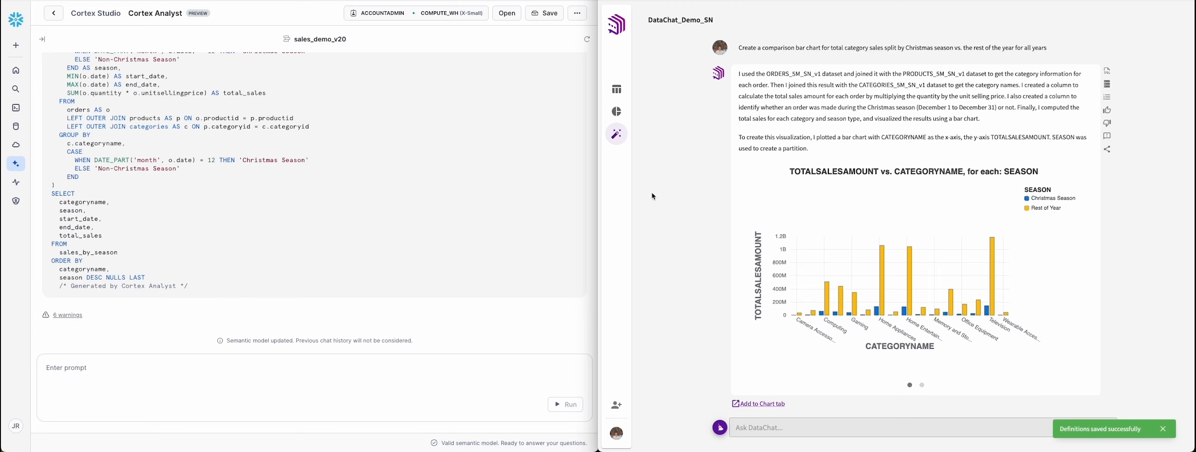
left_click(727, 427)
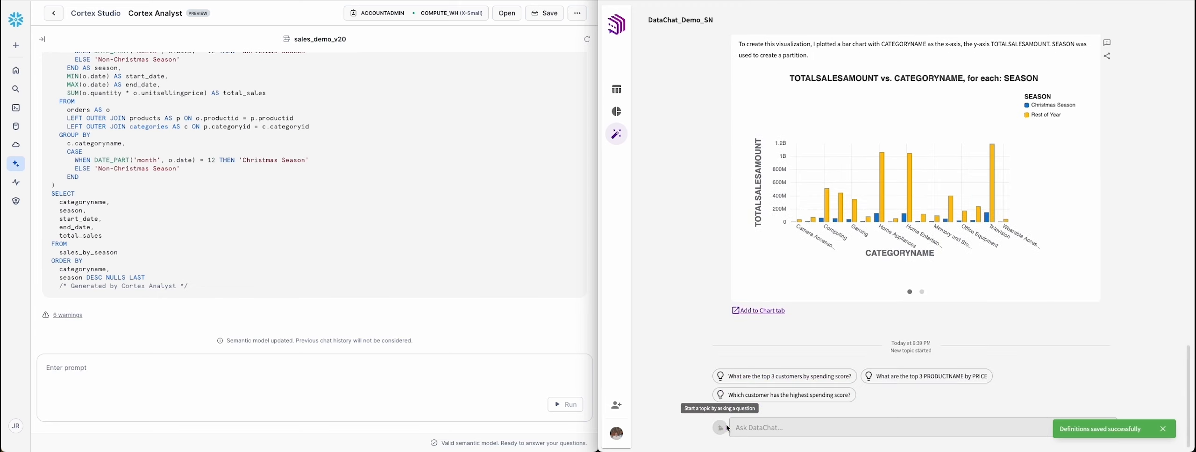
left_click(81, 372)
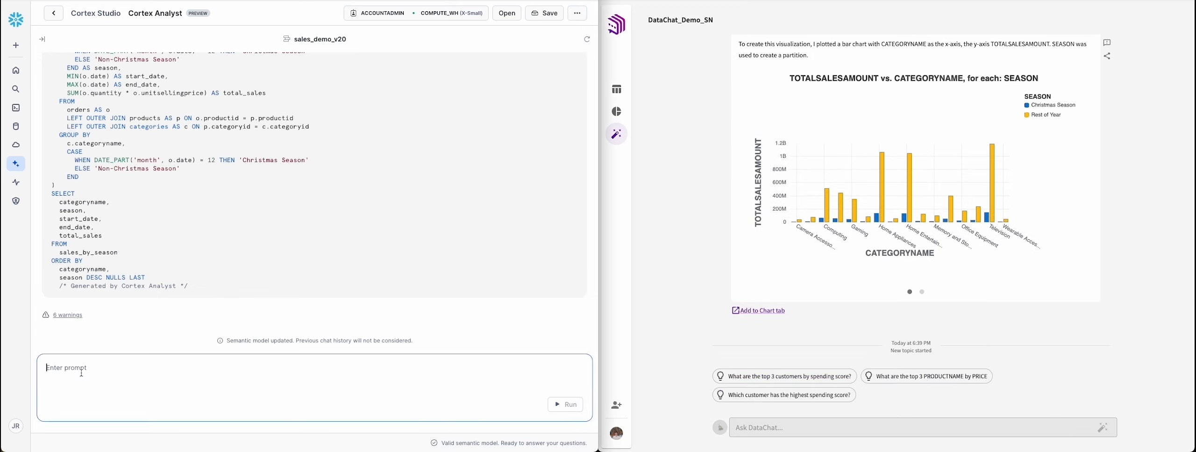
type("Create a comparison bar chart for category sales by averages split by Christmas season vs. the rest of the year for all years")
key("Return")
left_click(739, 427)
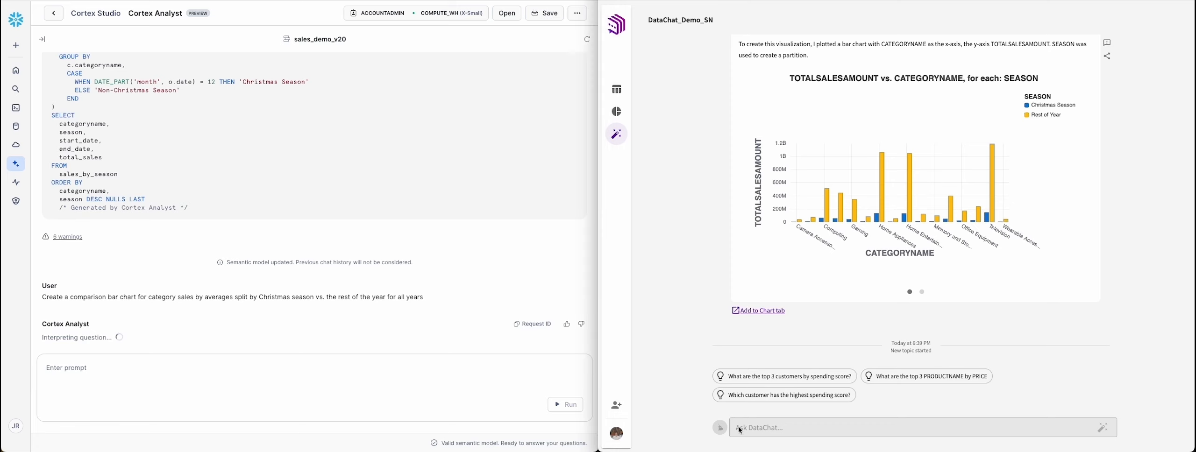
type("Create a comparison bar chart for category sales by averages split by Christmas season vs. the rest of the year for all years")
key("Return")
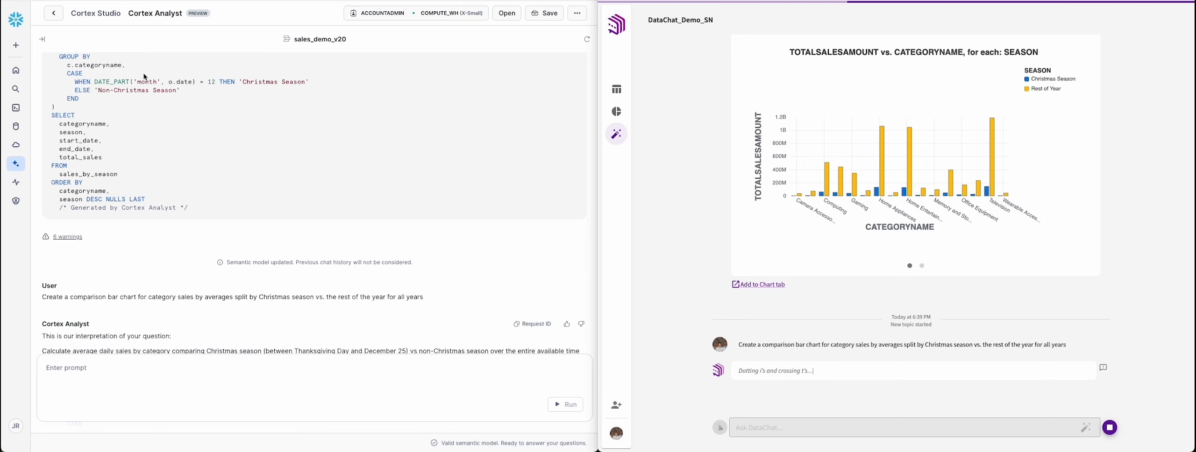
Step: Review Cortex Analyst's average sales answer, including its season interpretation, the category table and the Thanksgiving date logic in the verified SQL query
scroll(145, 77, "down", 4)
scroll(144, 77, "down", 2)
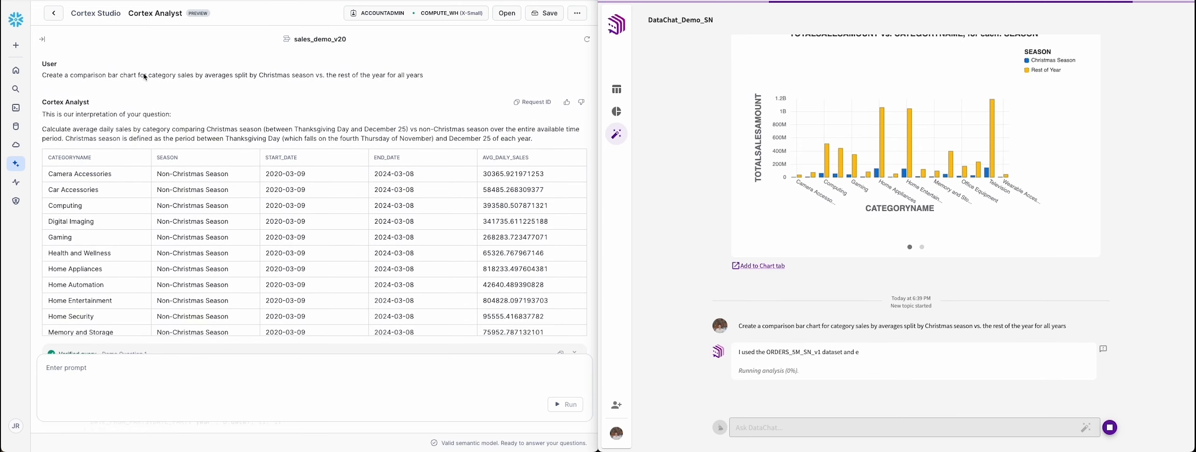
scroll(145, 77, "up", 6)
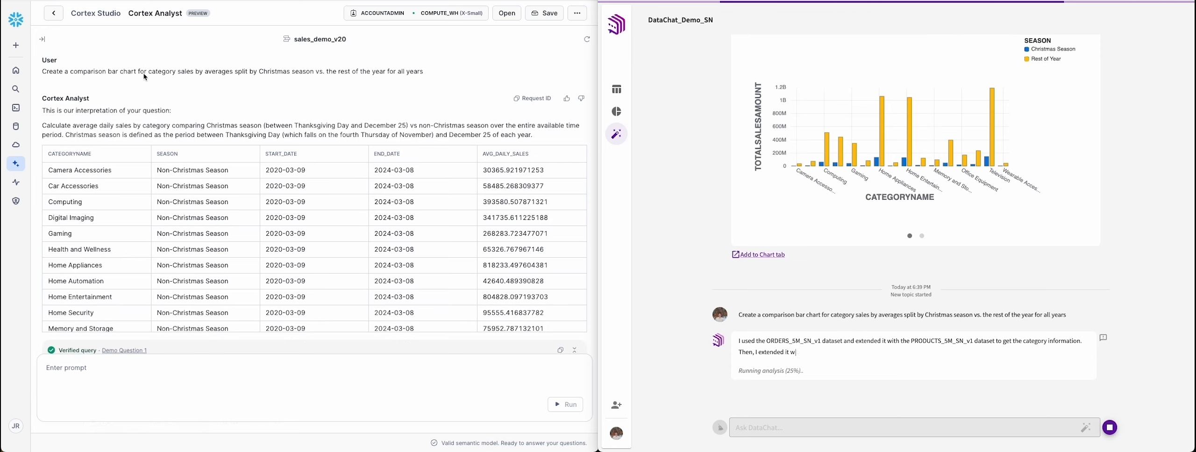
scroll(145, 77, "up", 2)
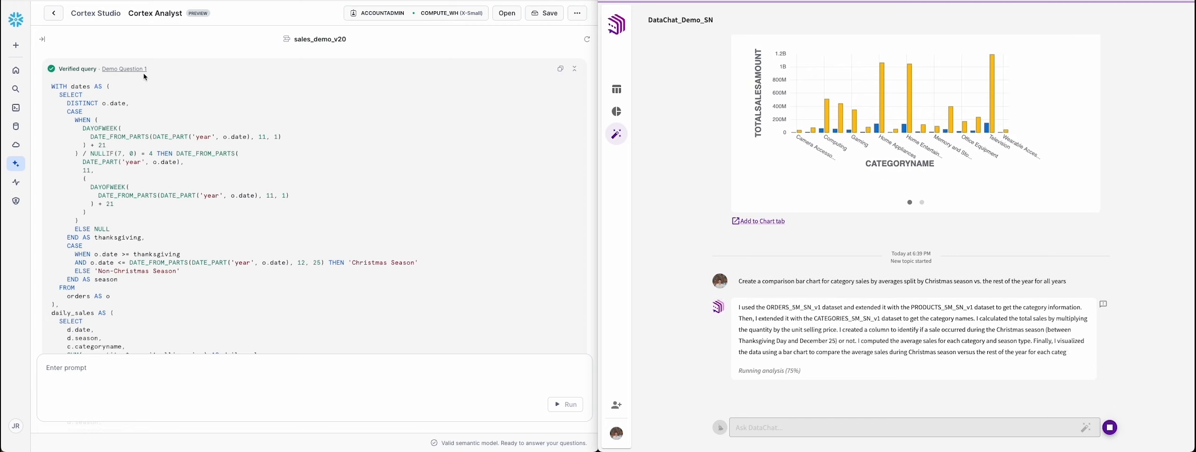
scroll(145, 77, "down", 3)
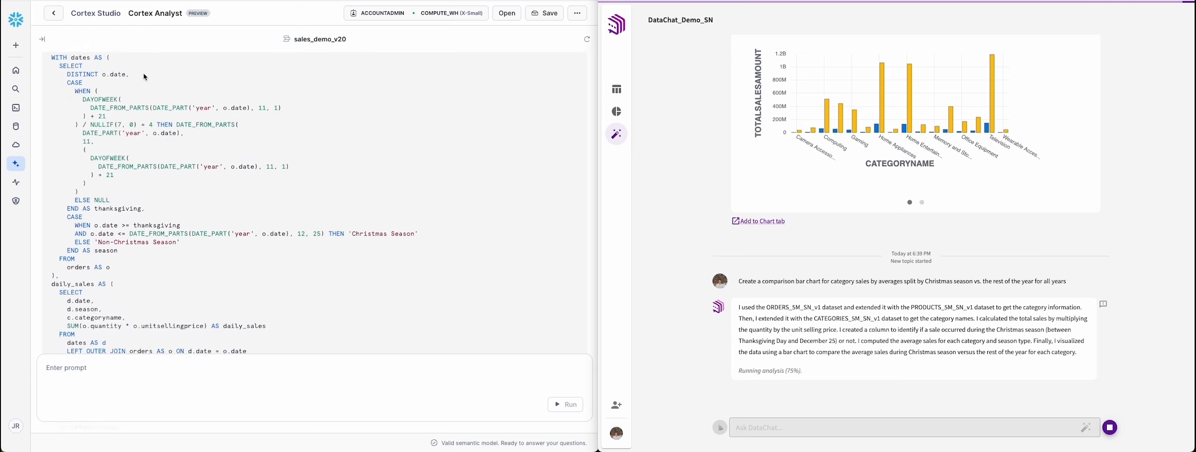
scroll(145, 77, "down", 3)
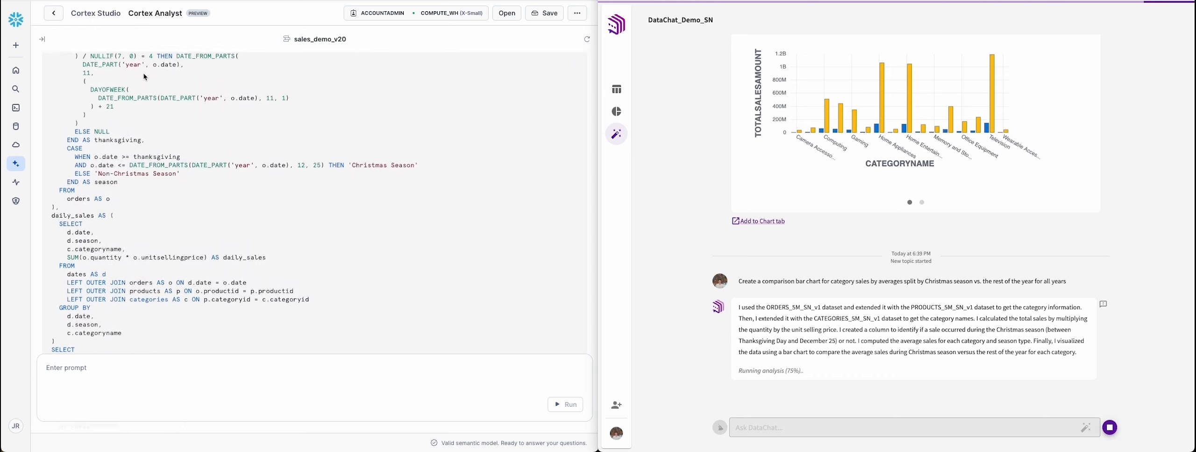
scroll(146, 78, "down", 3)
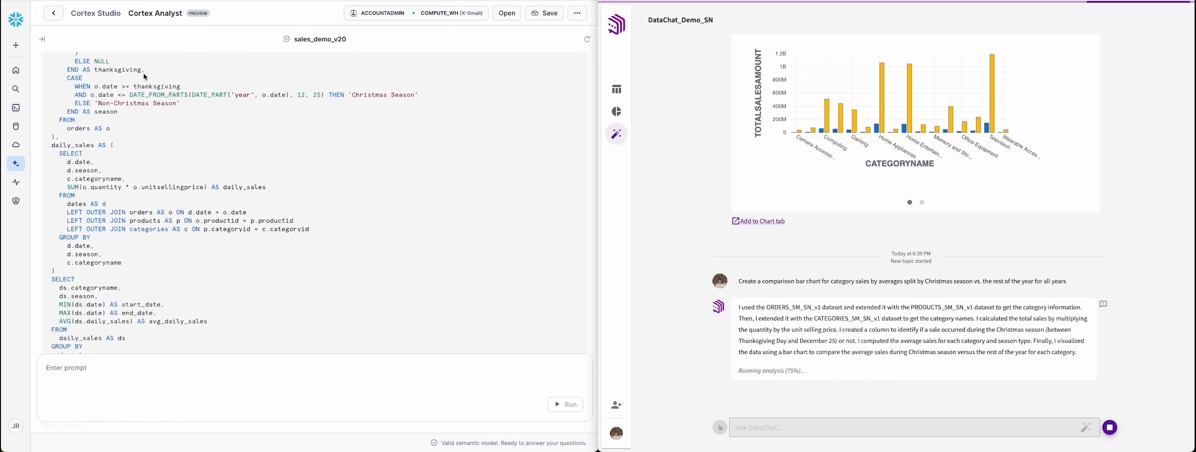
scroll(146, 77, "down", 2)
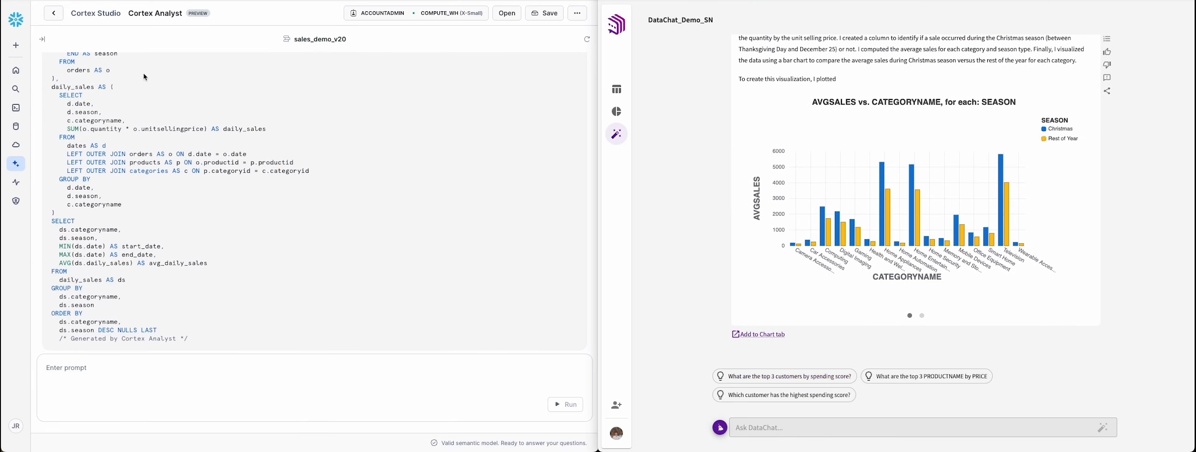
scroll(145, 77, "up", 4)
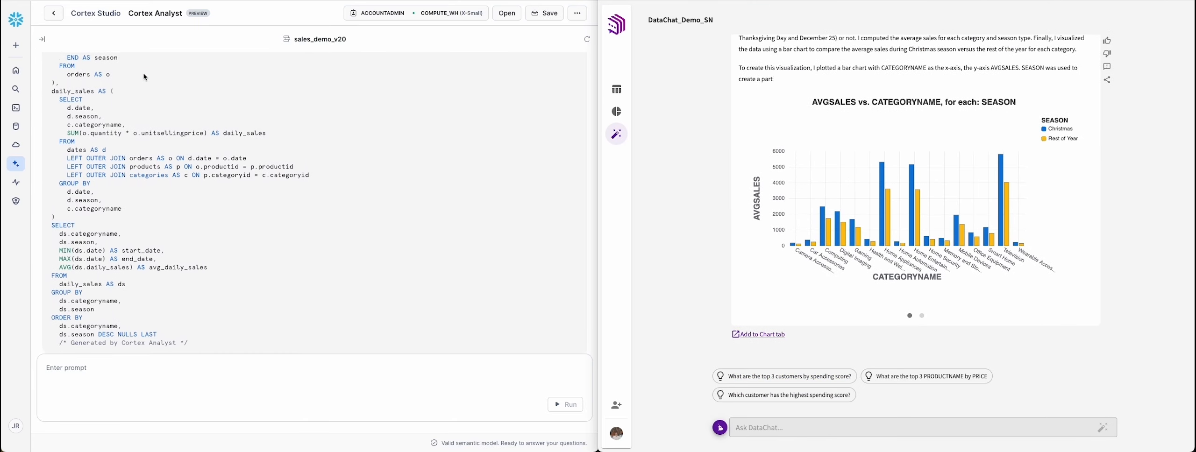
scroll(145, 77, "up", 5)
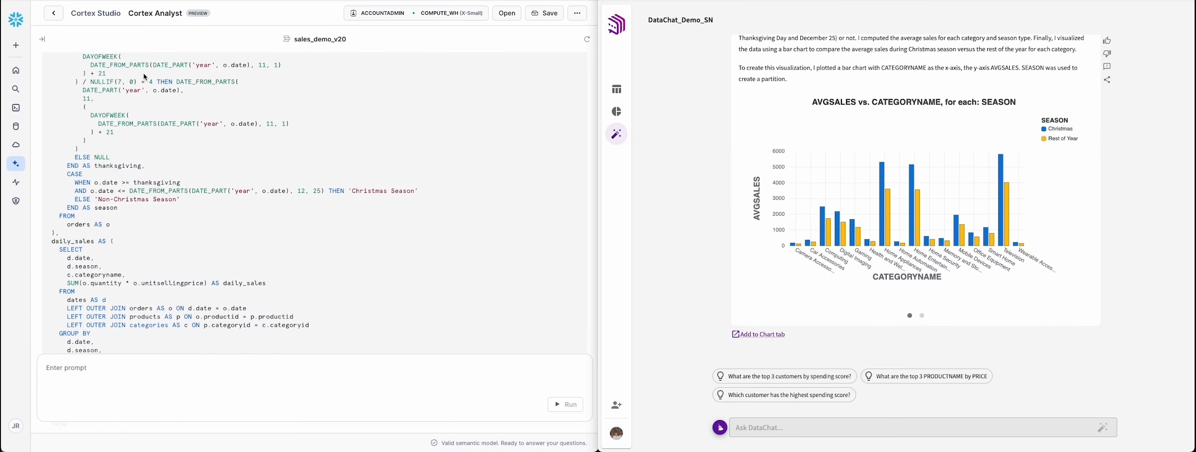
scroll(146, 77, "up", 5)
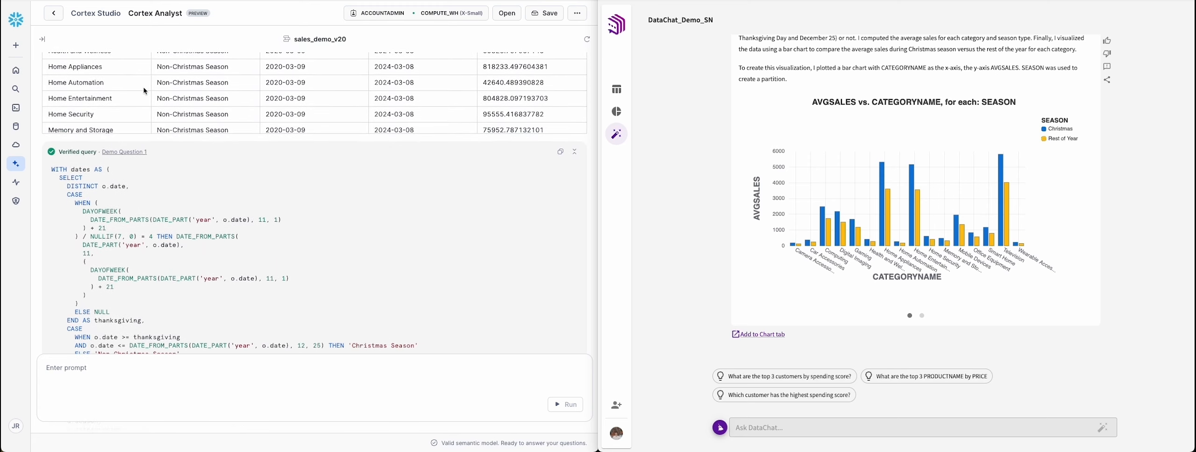
scroll(167, 206, "up", 5)
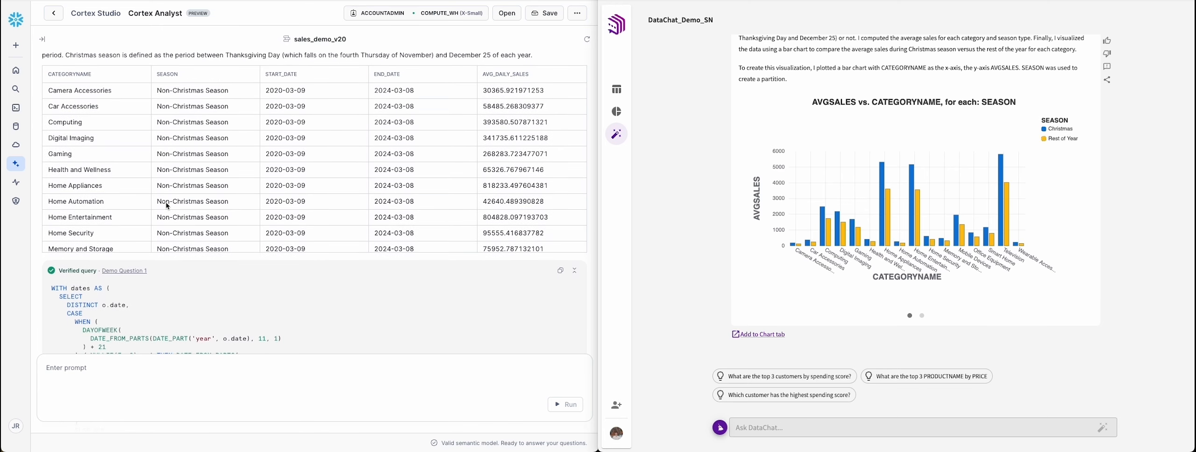
scroll(167, 206, "up", 2)
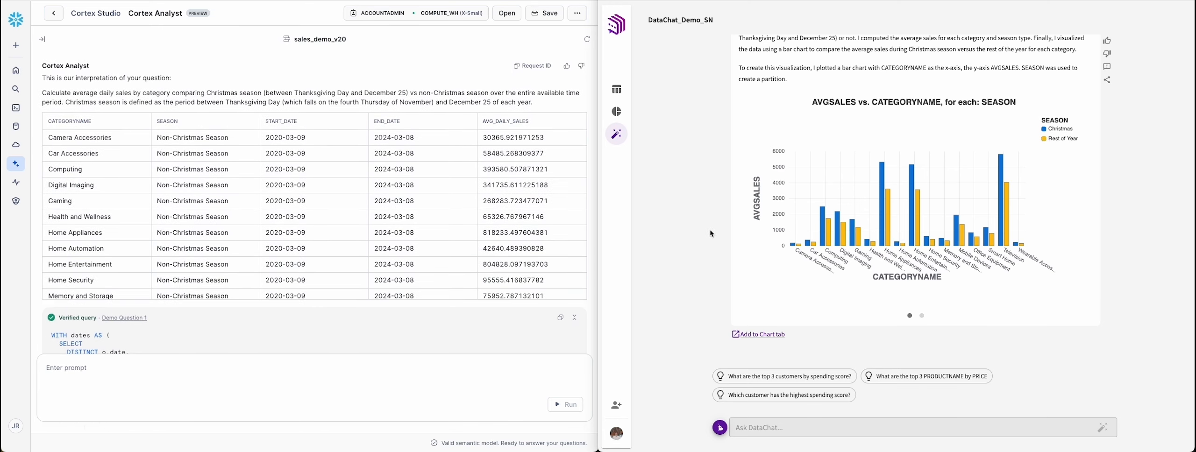
Step: Examine DataChat's average sales explanation and chart and read the workflow behind them, including the Christmas date ranges for each year
scroll(713, 232, "up", 3)
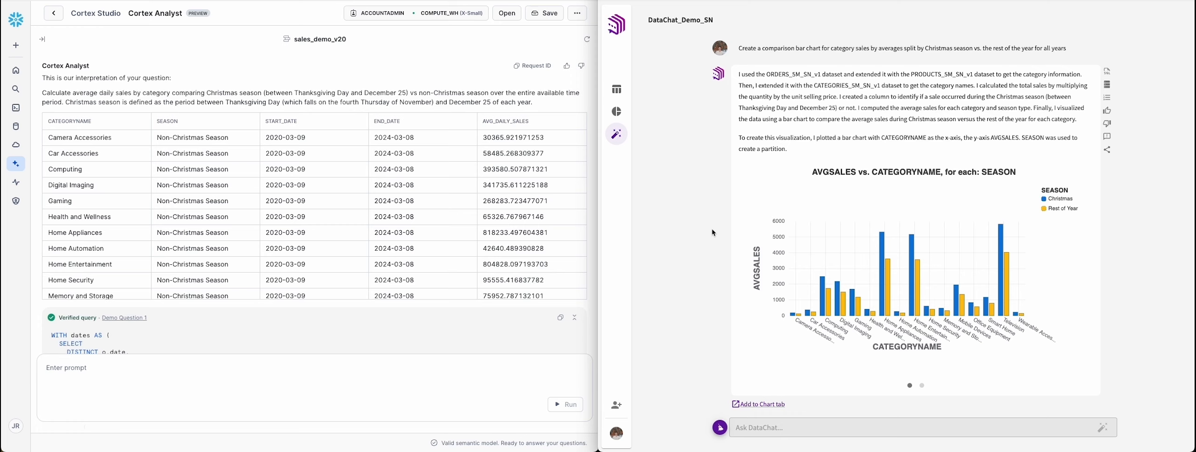
left_click(1107, 99)
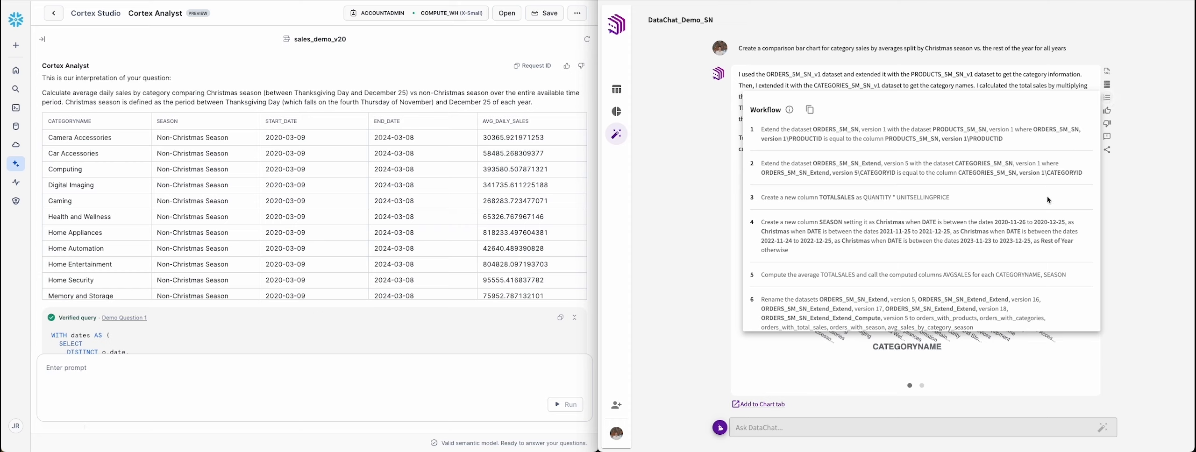
scroll(1049, 200, "down", 3)
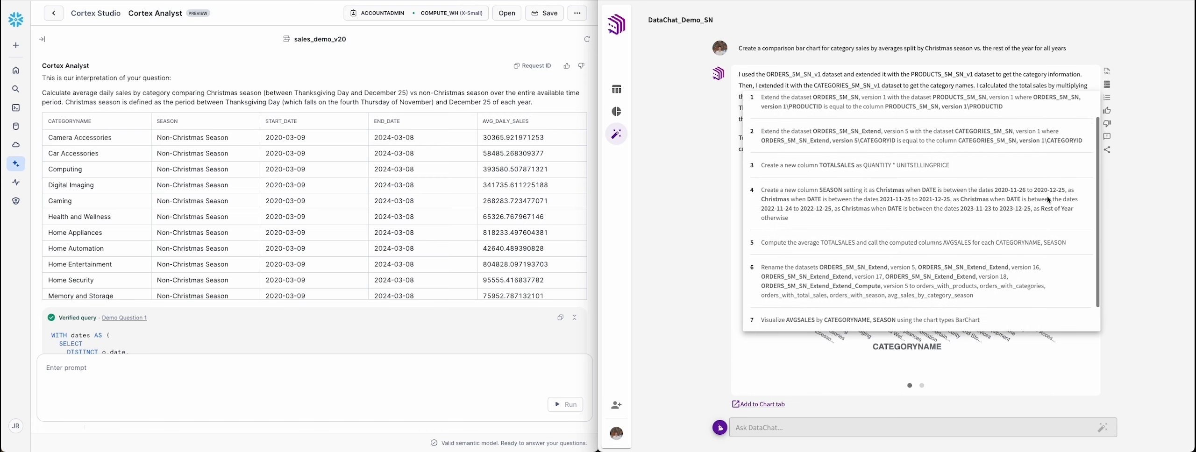